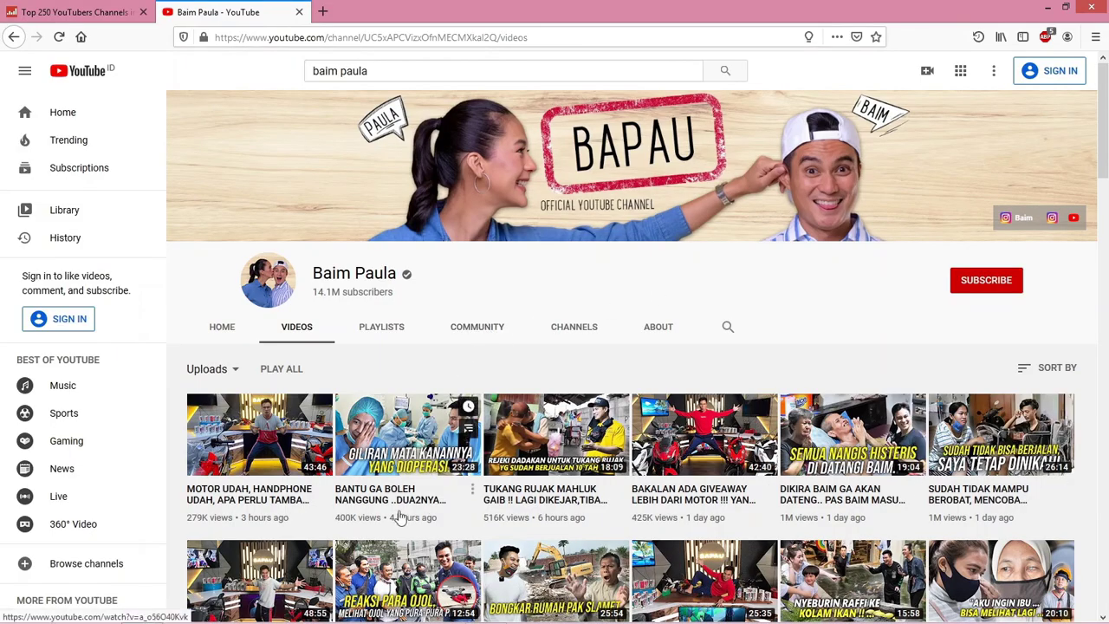
- Scroll down the Baim Paula channel's Videos tab to study its thumbnails
{"action": "scroll", "coordinate": [399, 517], "scroll_direction": "down", "scroll_amount": 3}
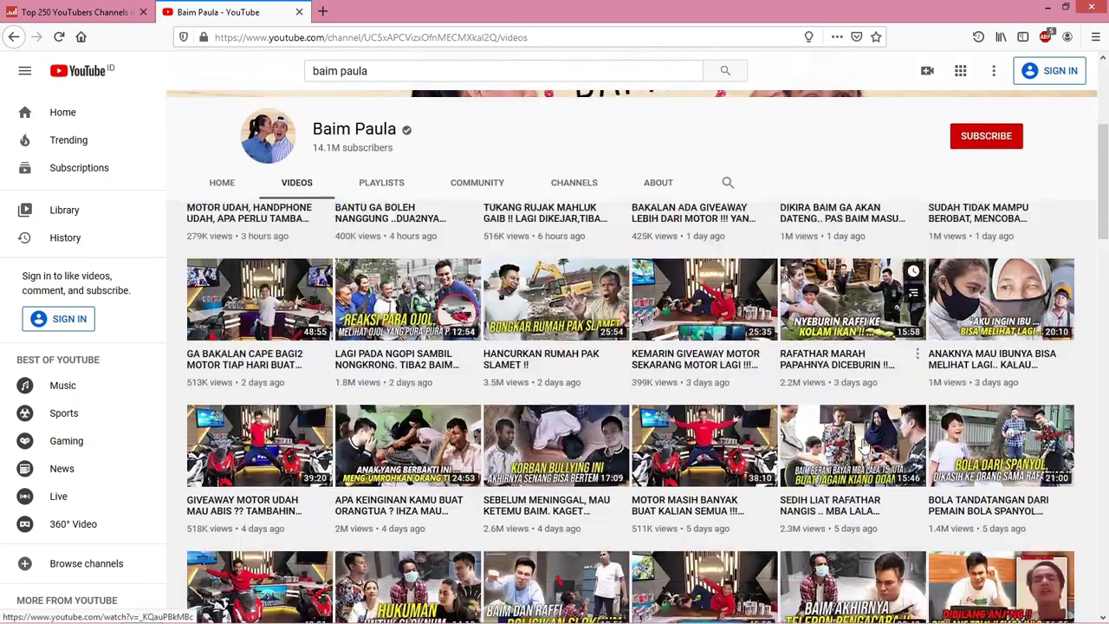
{"action": "scroll", "coordinate": [864, 446], "scroll_direction": "down", "scroll_amount": 3}
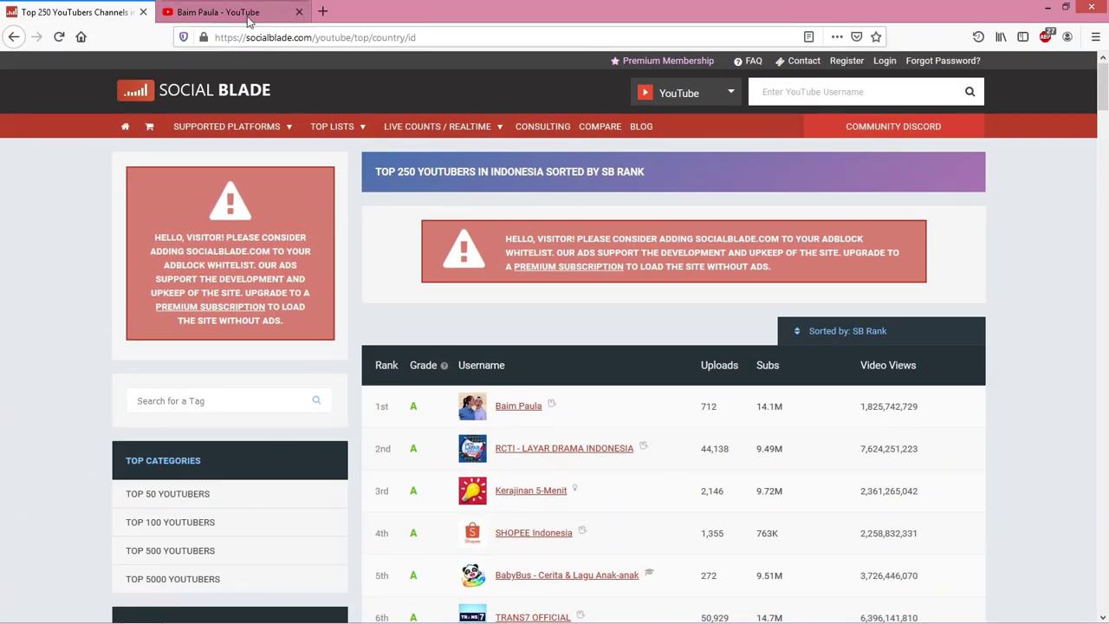
- Return to the 'Baim Paula - YouTube' tab and scroll through its video thumbnails
{"action": "left_click", "coordinate": [260, 19]}
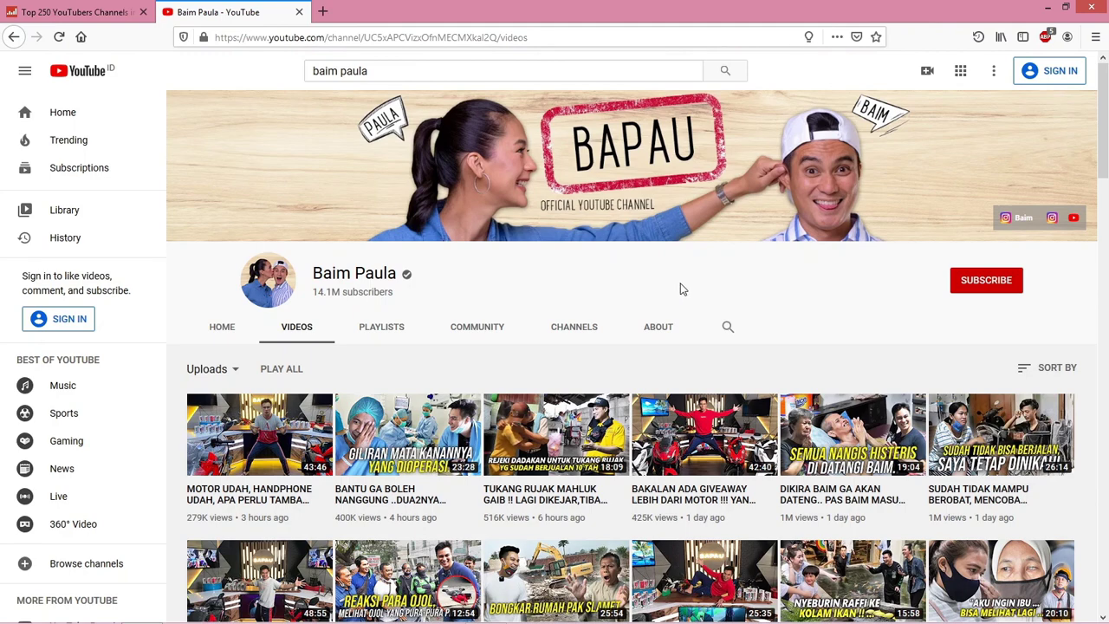
{"action": "mouse_move", "coordinate": [1001, 433]}
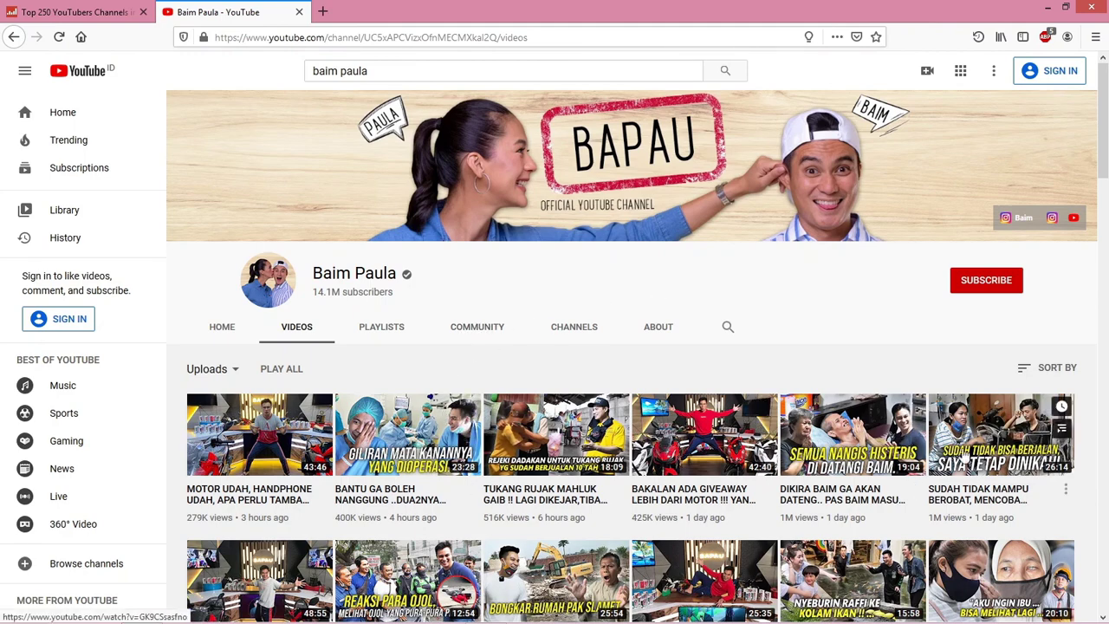
{"action": "scroll", "coordinate": [407, 563], "scroll_direction": "down", "scroll_amount": 3}
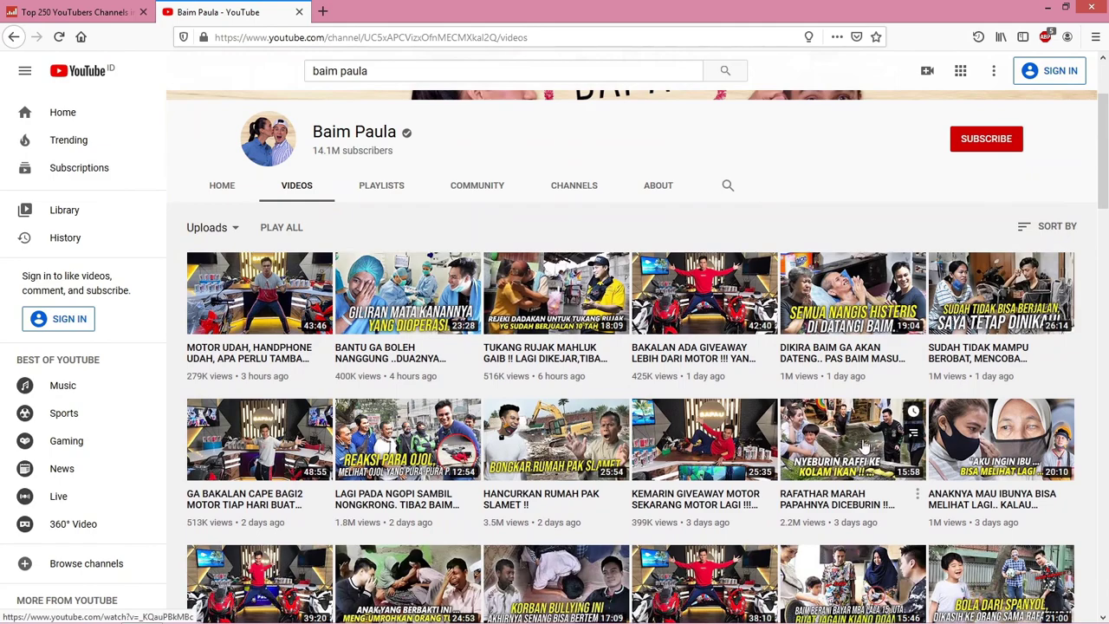
{"action": "scroll", "coordinate": [864, 445], "scroll_direction": "down", "scroll_amount": 4}
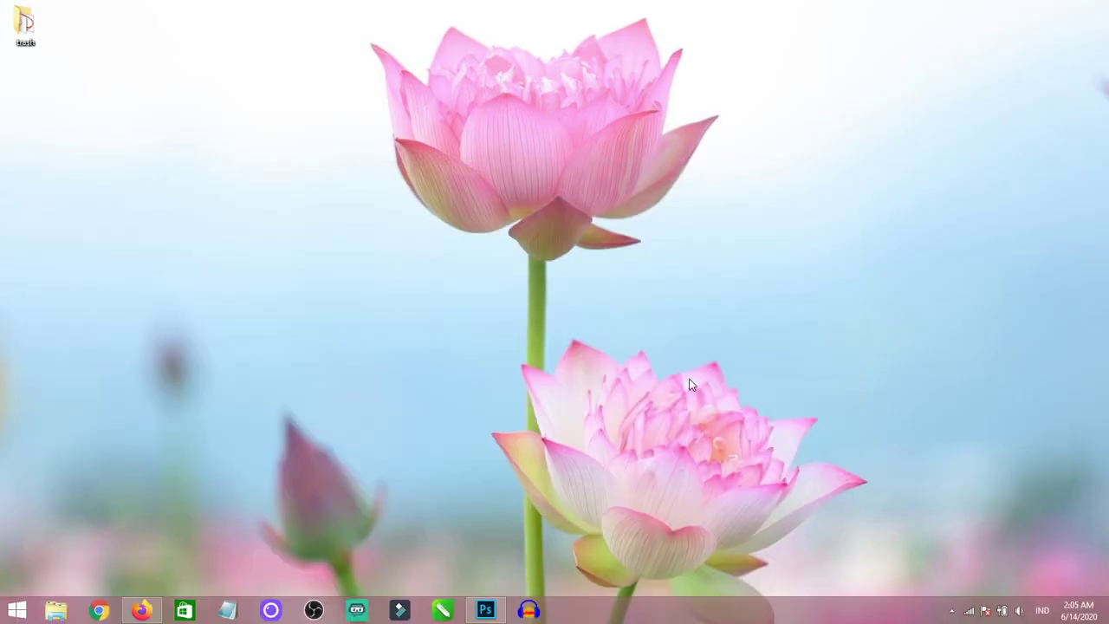
- In baim paula.psd, preview the KIANO PRANK, OJOL and DIKIRA BAIM layers, then duplicate the caption above
{"action": "left_click", "coordinate": [486, 615]}
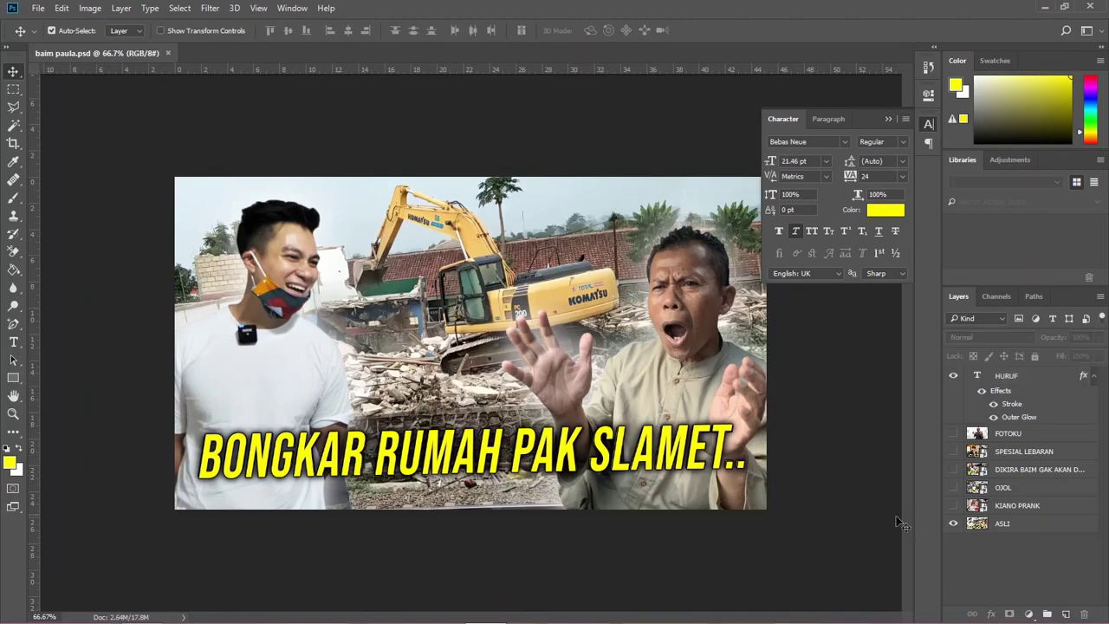
{"action": "left_click", "coordinate": [953, 506]}
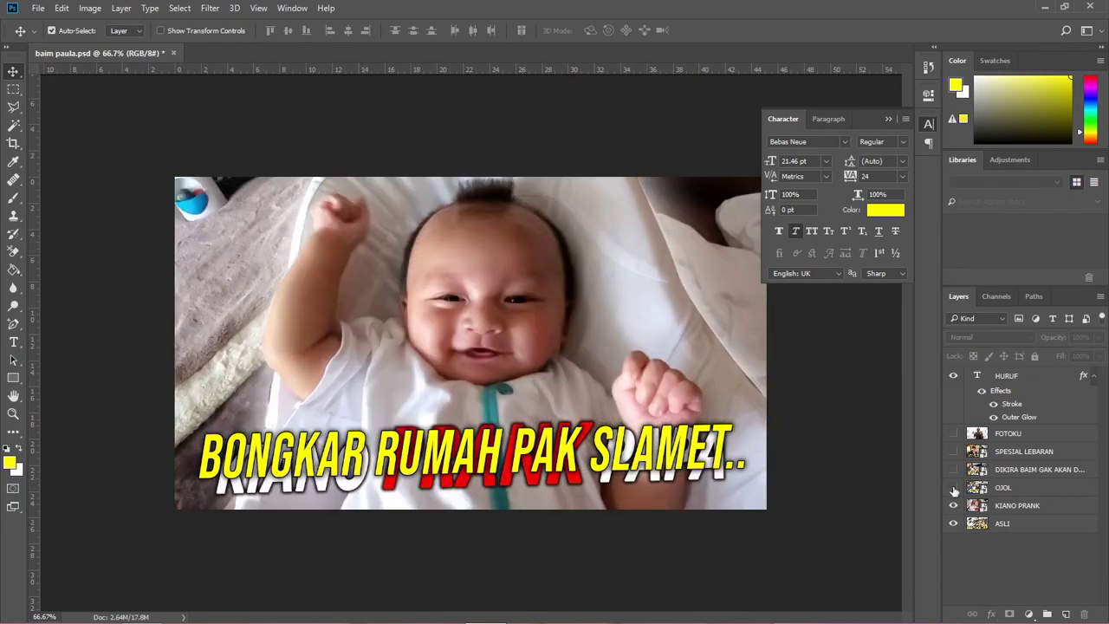
{"action": "left_click", "coordinate": [953, 487]}
{"action": "left_click", "coordinate": [953, 468]}
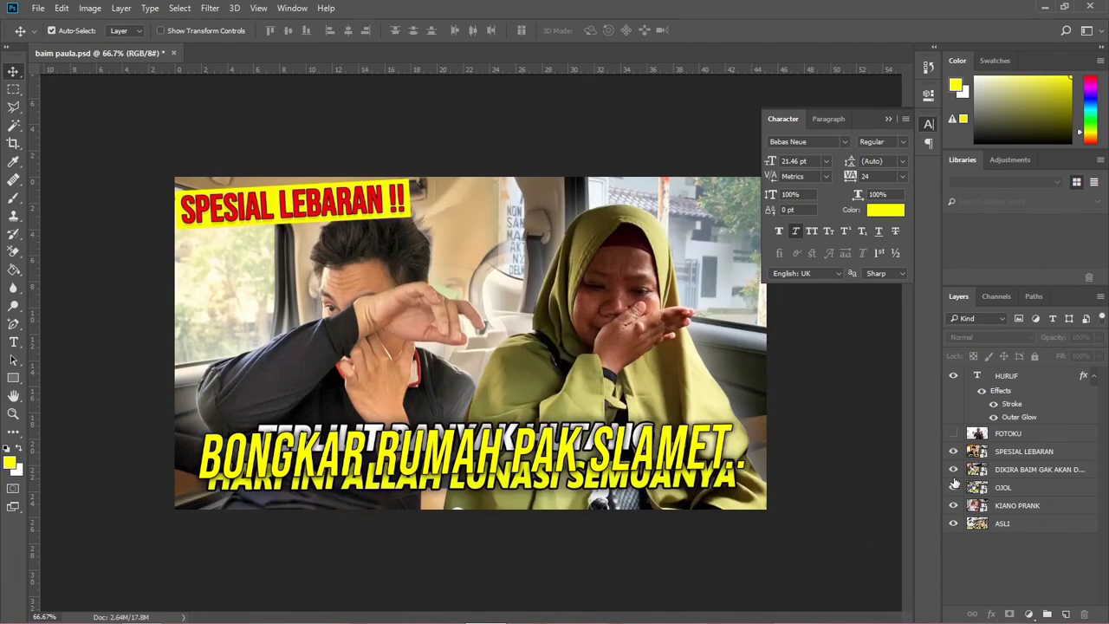
{"action": "left_click", "coordinate": [953, 469]}
{"action": "left_click", "coordinate": [953, 487]}
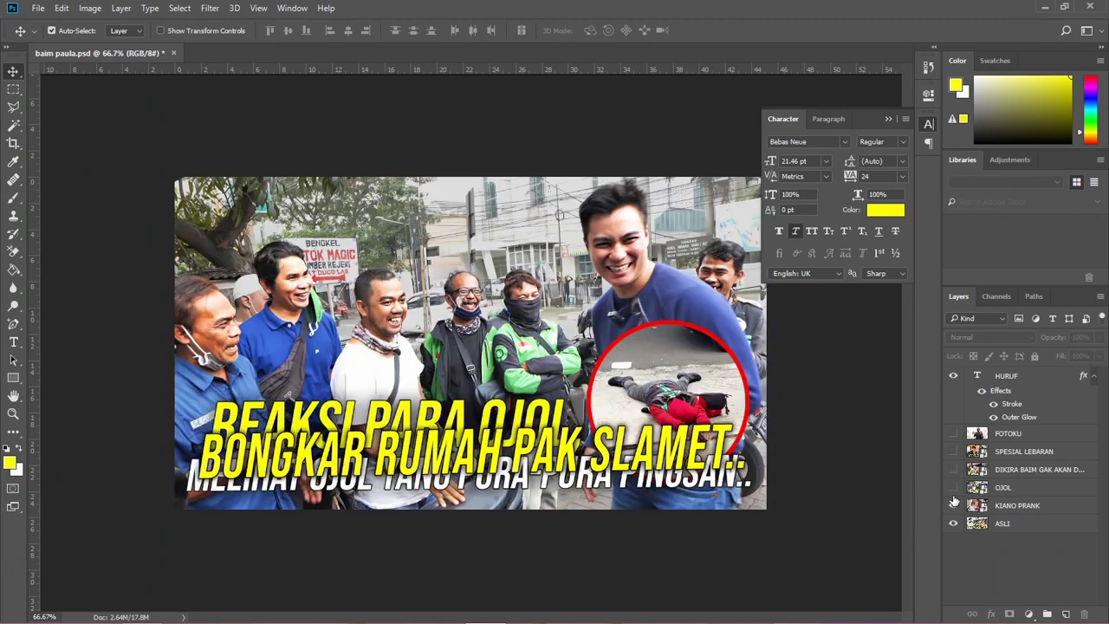
{"action": "left_click", "coordinate": [953, 505]}
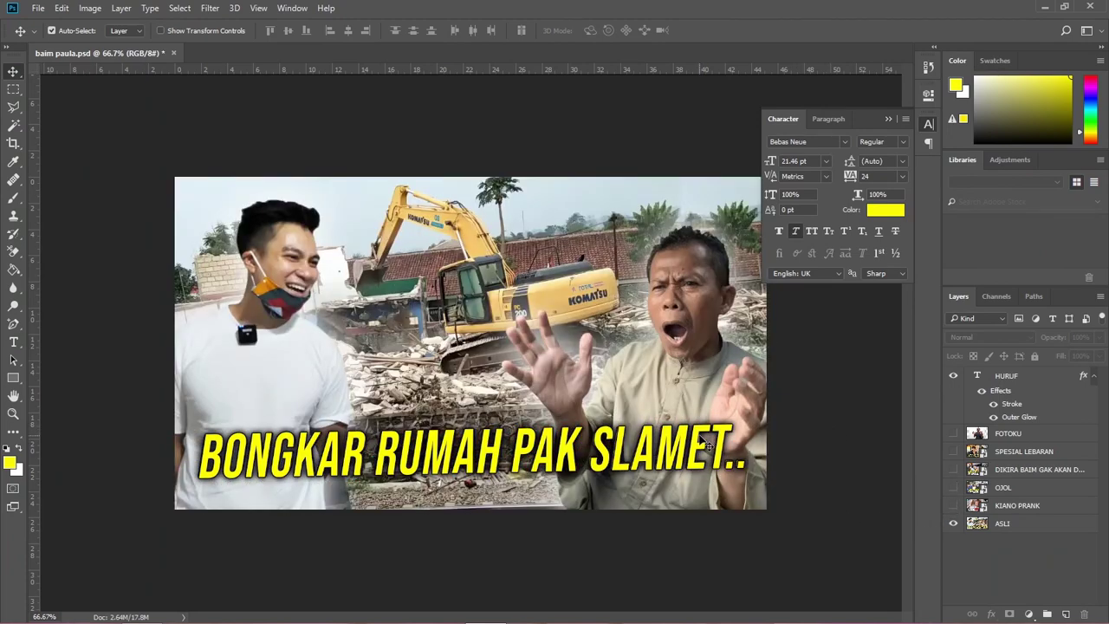
{"action": "mouse_move", "coordinate": [708, 446]}
{"action": "left_mouse_down"}
{"action": "mouse_move", "coordinate": [672, 390]}
{"action": "mouse_move", "coordinate": [681, 394]}
{"action": "left_mouse_up"}
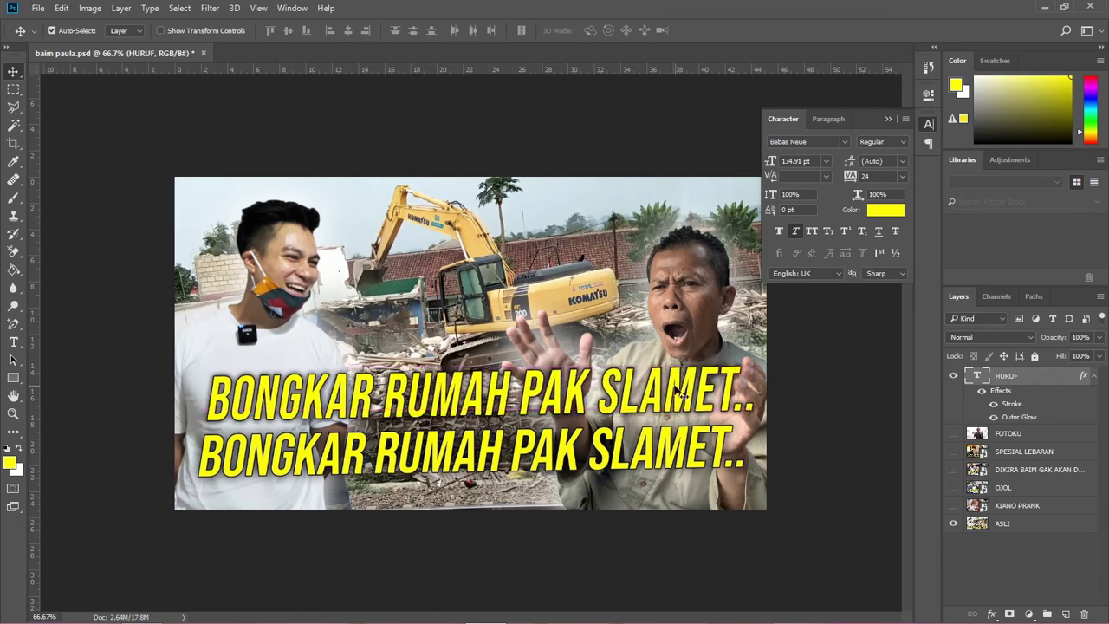
- Show the KIANO PRANK layer and place the copied caption just above KIANO PRANK PAPA
{"action": "left_click_drag", "start_coordinate": [683, 394], "coordinate": [680, 397]}
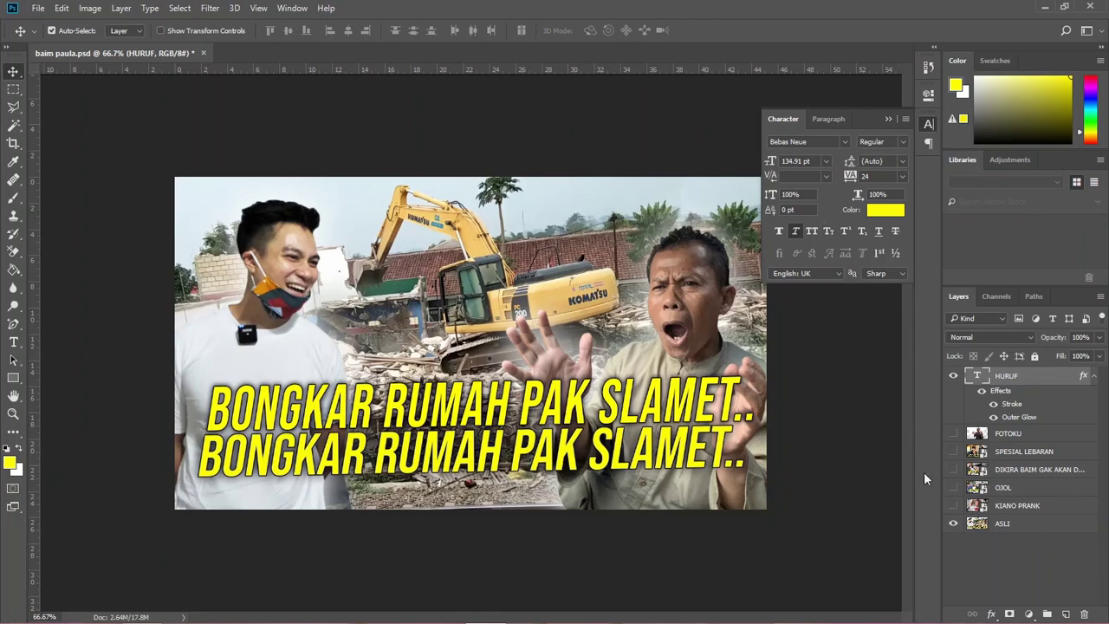
{"action": "left_click", "coordinate": [954, 506]}
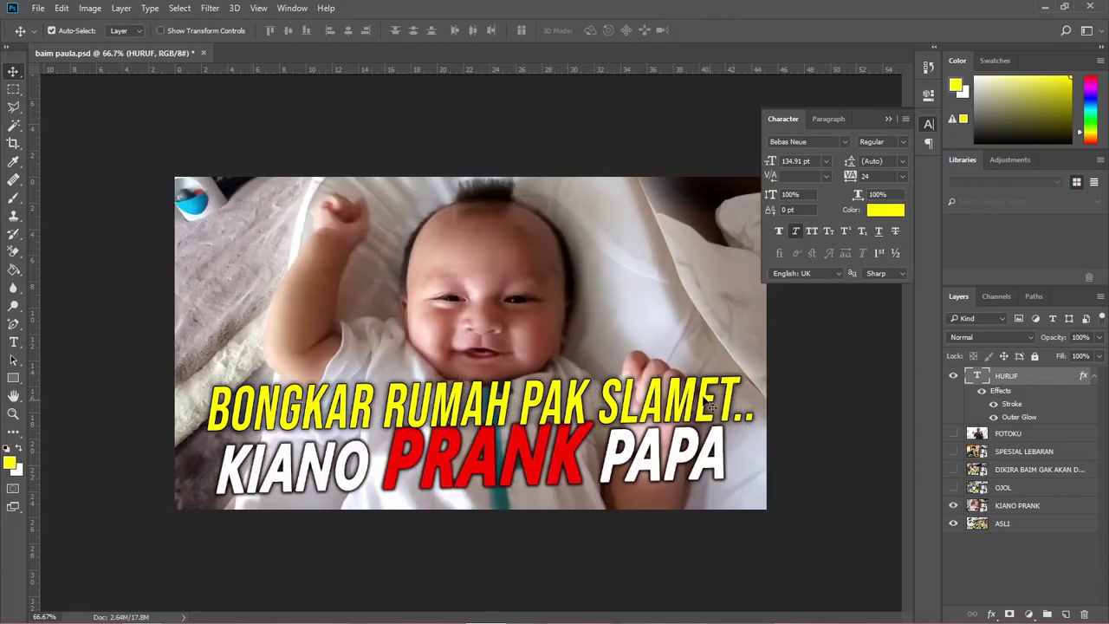
{"action": "left_click_drag", "start_coordinate": [710, 407], "coordinate": [717, 394]}
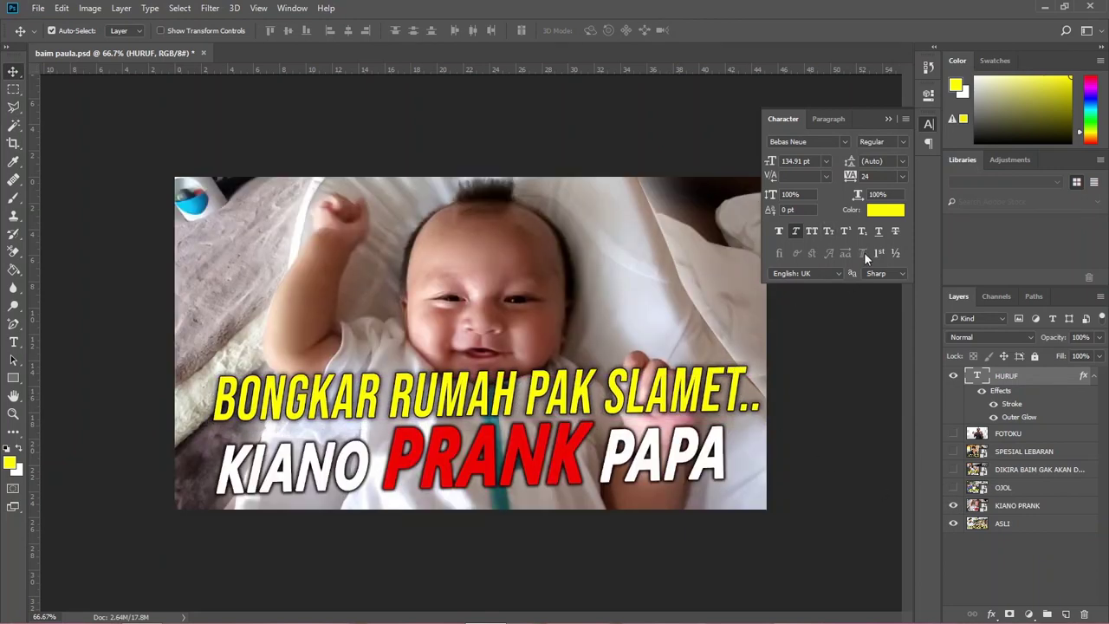
{"action": "left_click", "coordinate": [891, 212]}
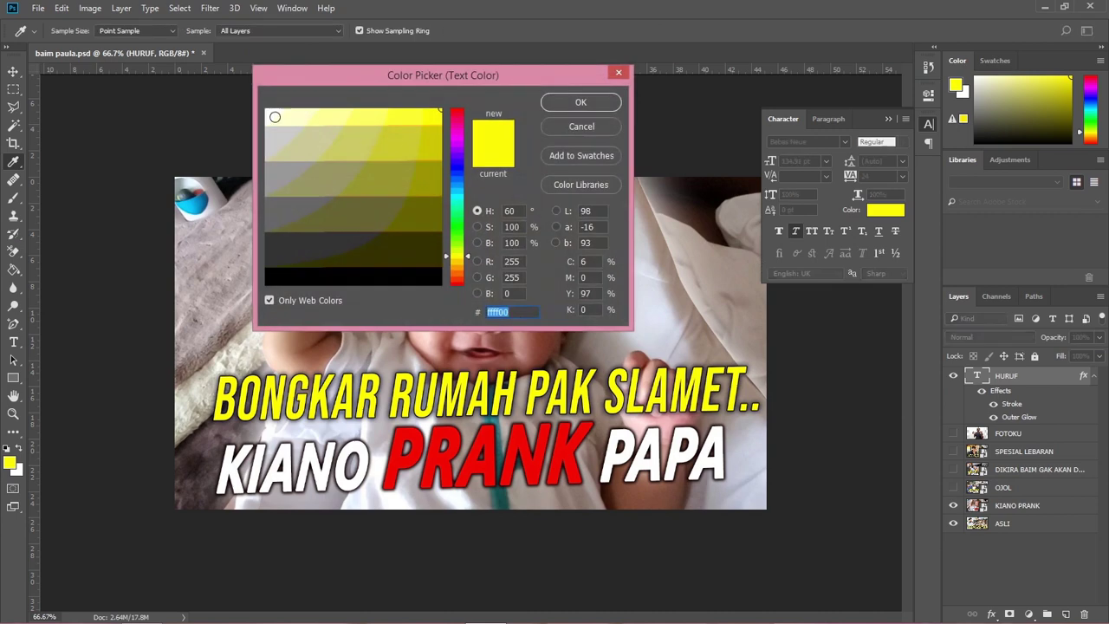
- Set the caption's text colour to white (ffffff)
{"action": "type", "text": "ffffff"}
{"action": "left_click", "coordinate": [567, 106]}
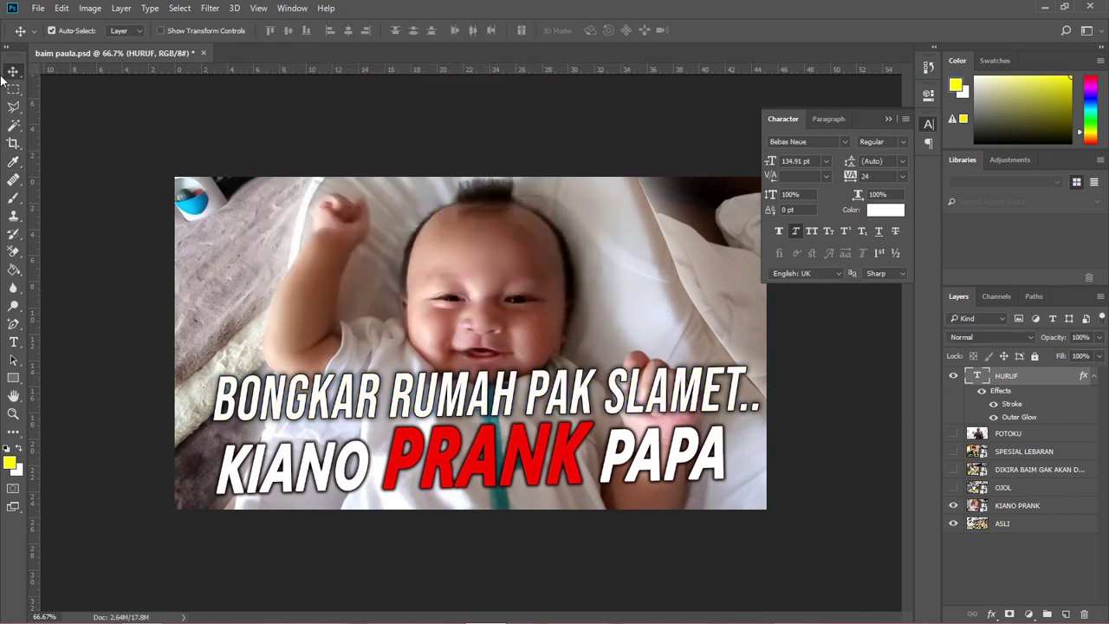
{"action": "left_click", "coordinate": [13, 341]}
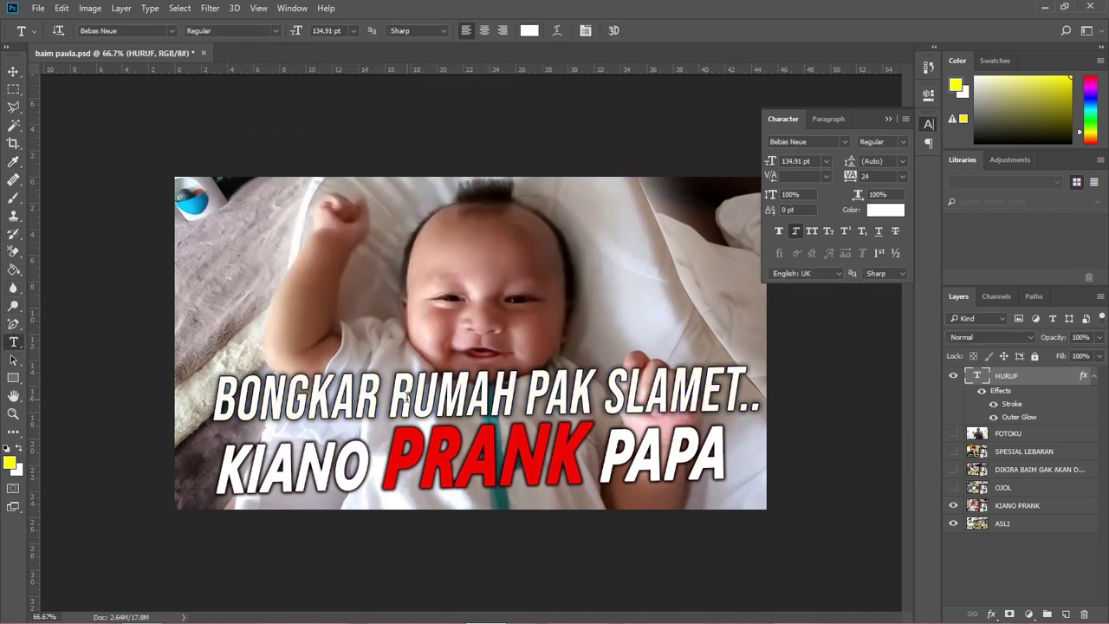
- Try making RUMAH PAK red (ff0000) at 170 pt, then undo that change
{"action": "left_click_drag", "start_coordinate": [389, 395], "coordinate": [600, 395]}
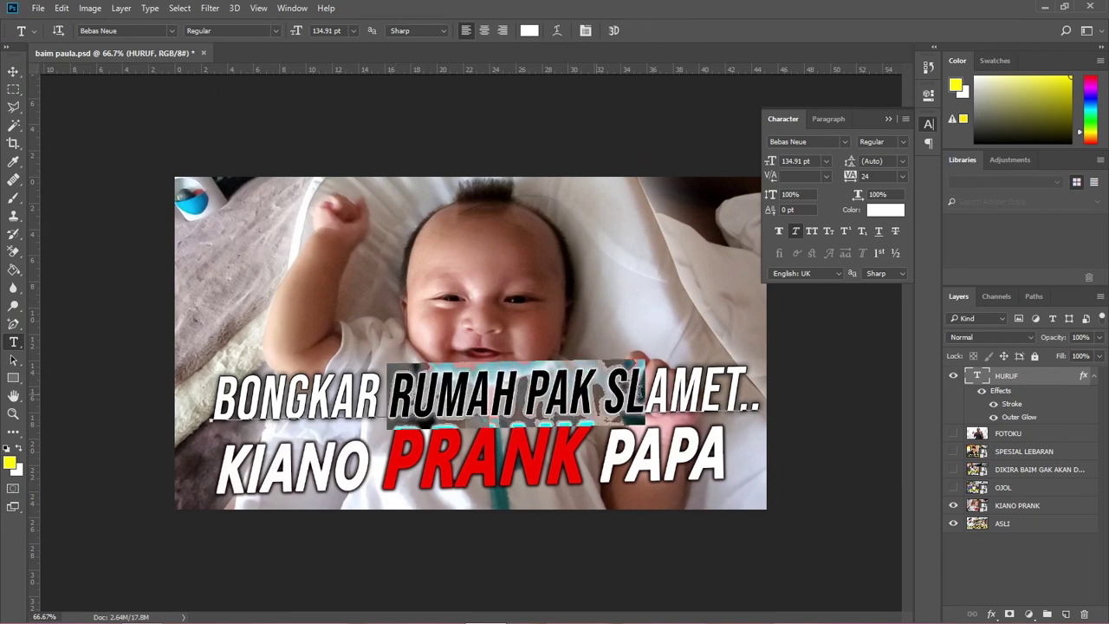
{"action": "left_click", "coordinate": [529, 30]}
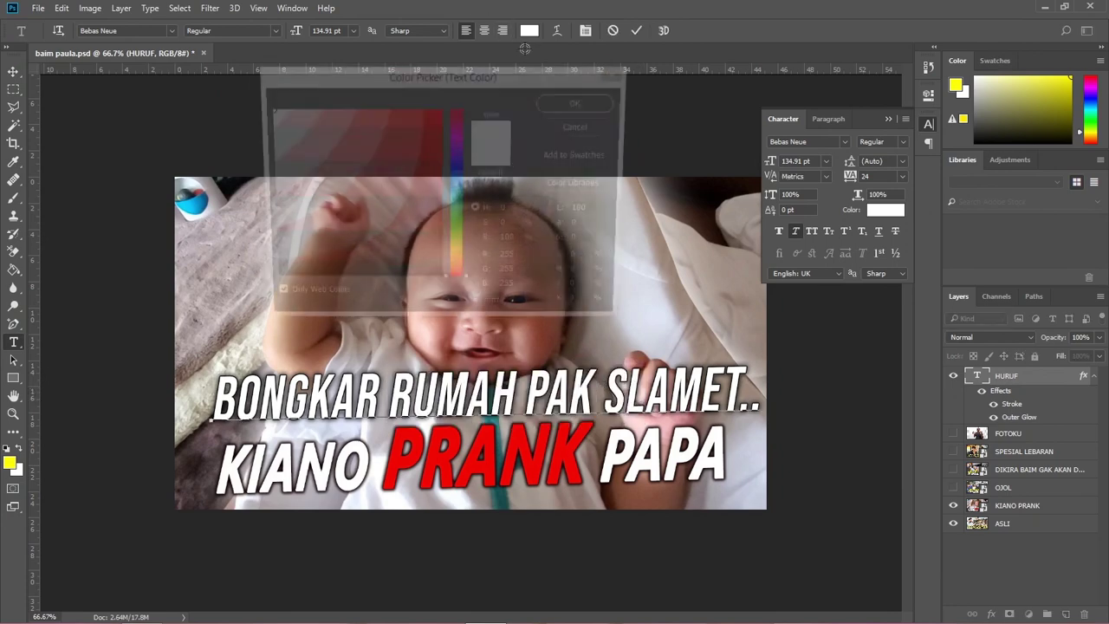
{"action": "left_click", "coordinate": [437, 123]}
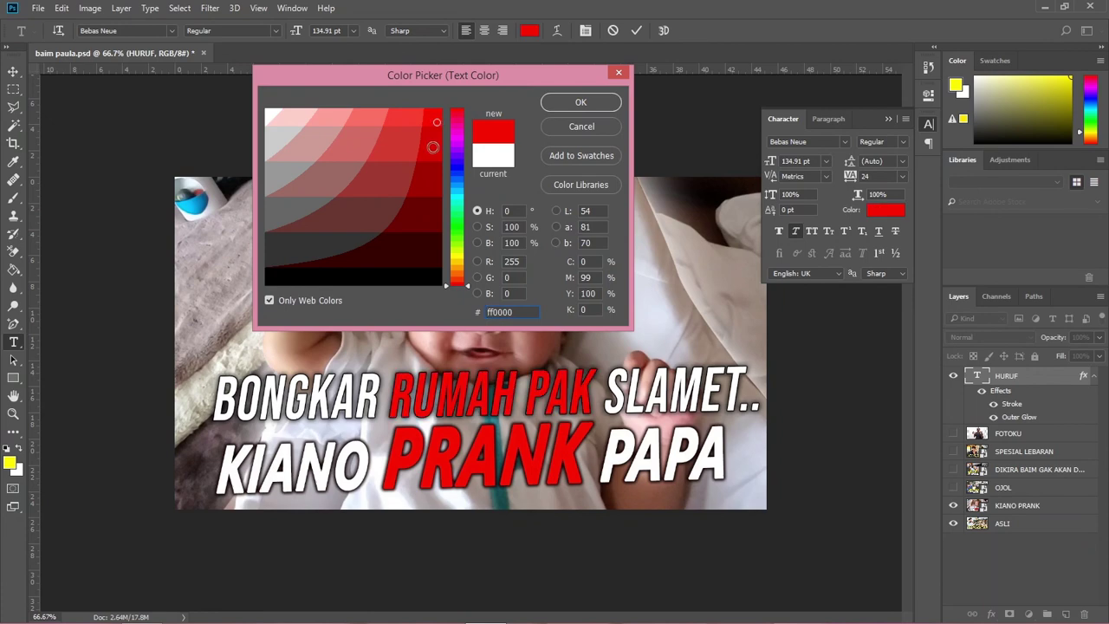
{"action": "left_click", "coordinate": [577, 104]}
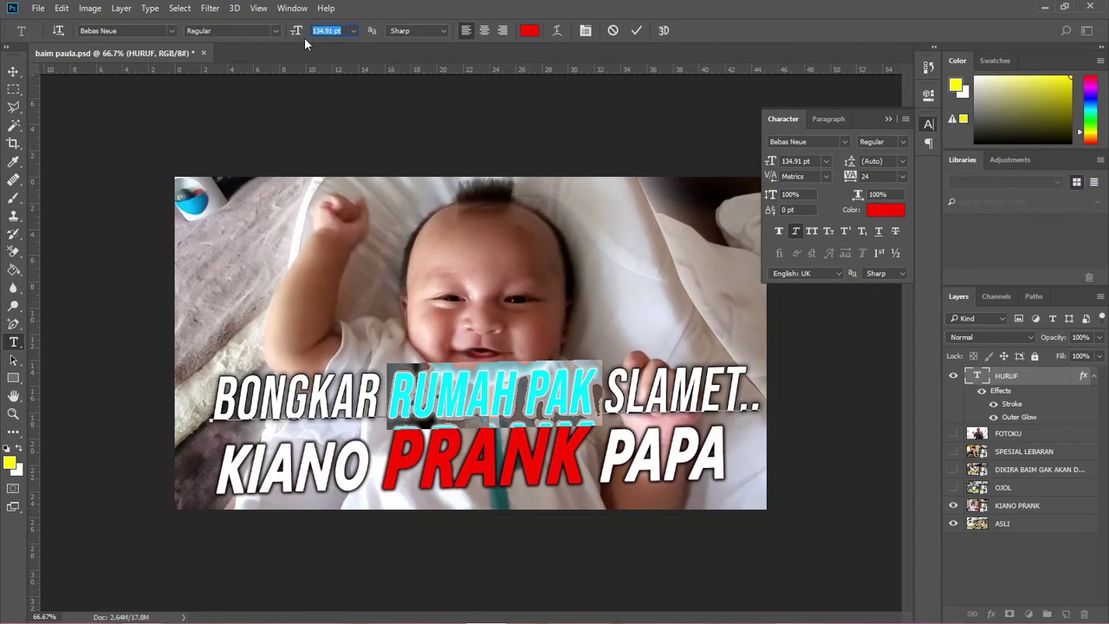
{"action": "type", "text": "170"}
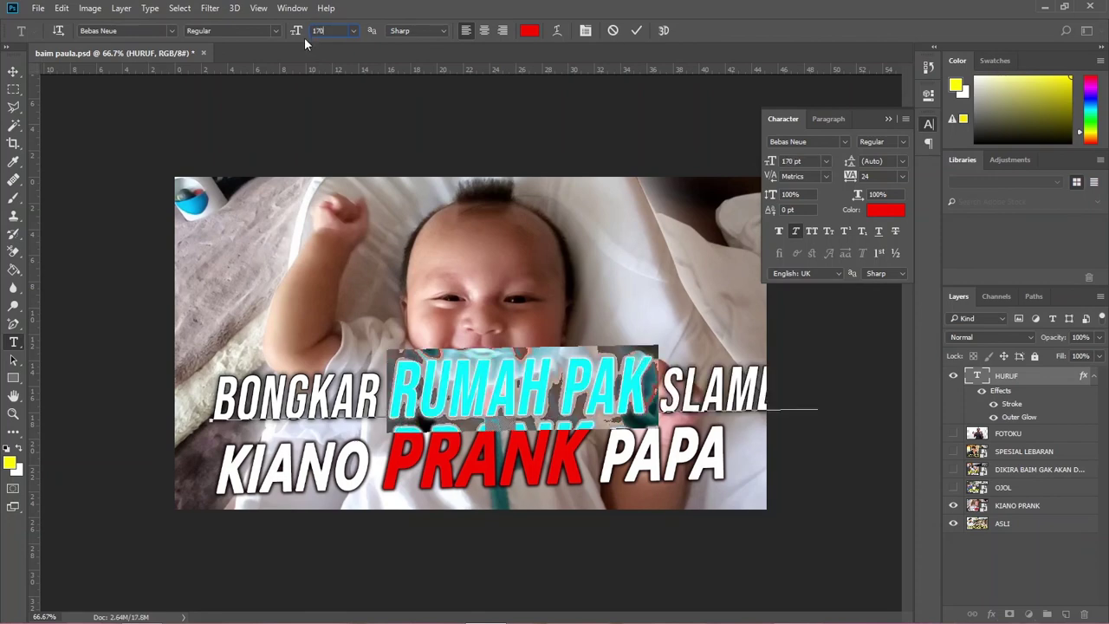
{"action": "left_click", "coordinate": [635, 32]}
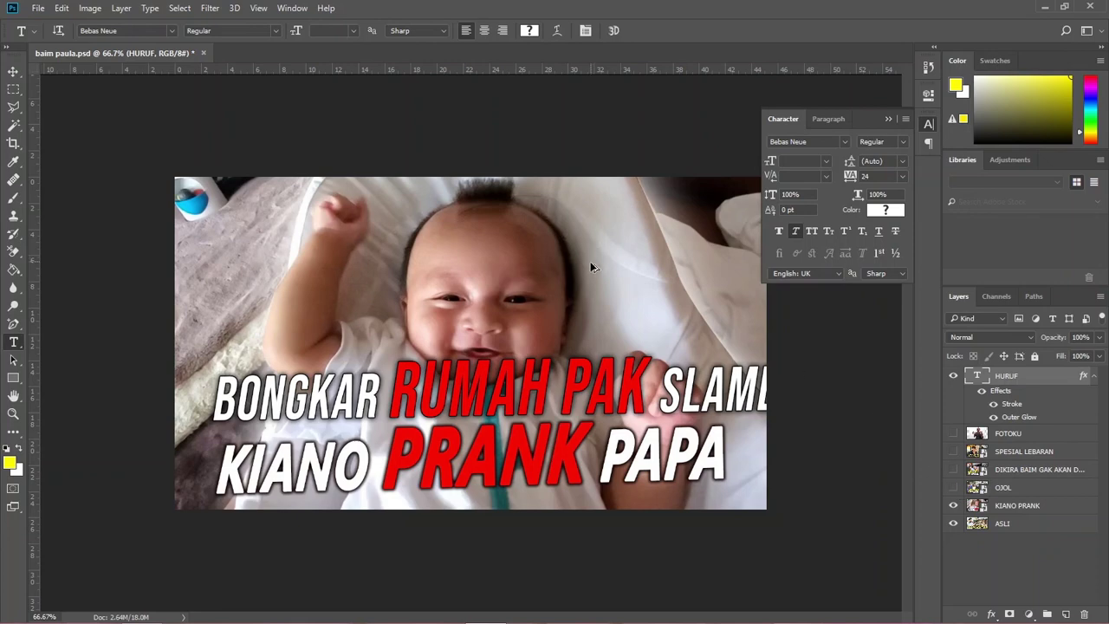
{"action": "key", "text": "ctrl+z"}
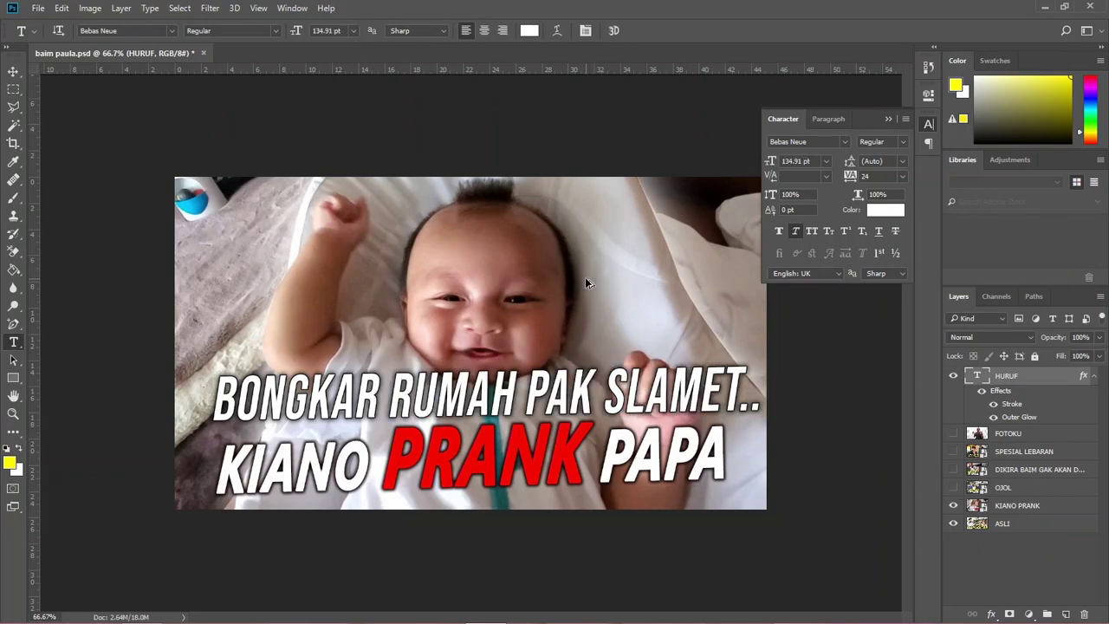
- Show the OJOL thumbnail, move the white caption higher, and duplicate it
{"action": "left_click", "coordinate": [954, 487]}
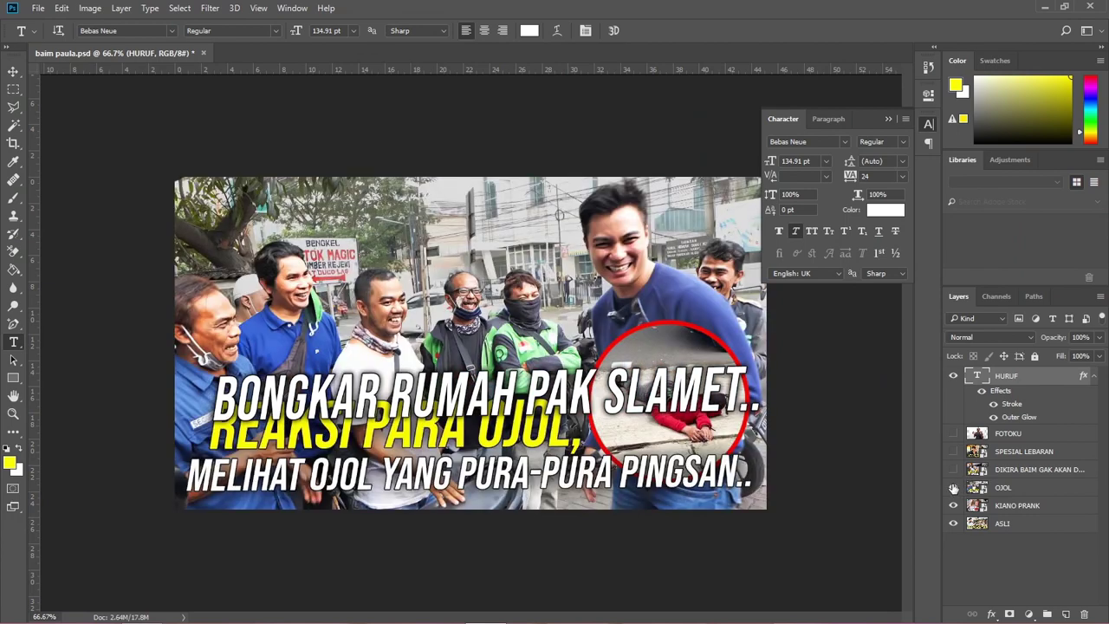
{"action": "key", "text": "v"}
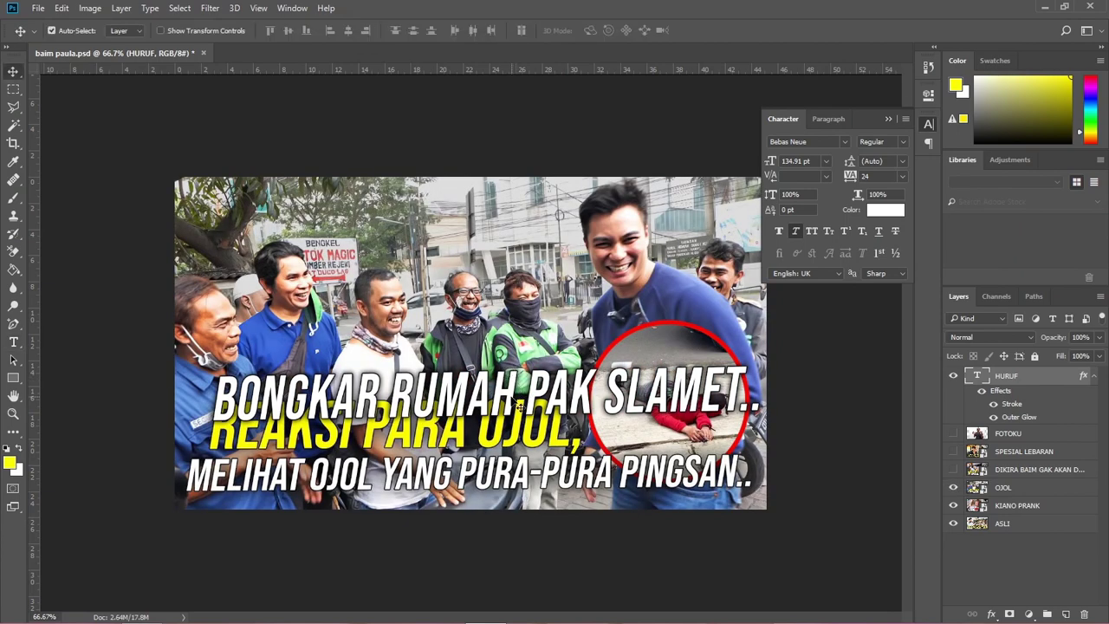
{"action": "left_click_drag", "start_coordinate": [510, 389], "coordinate": [511, 248]}
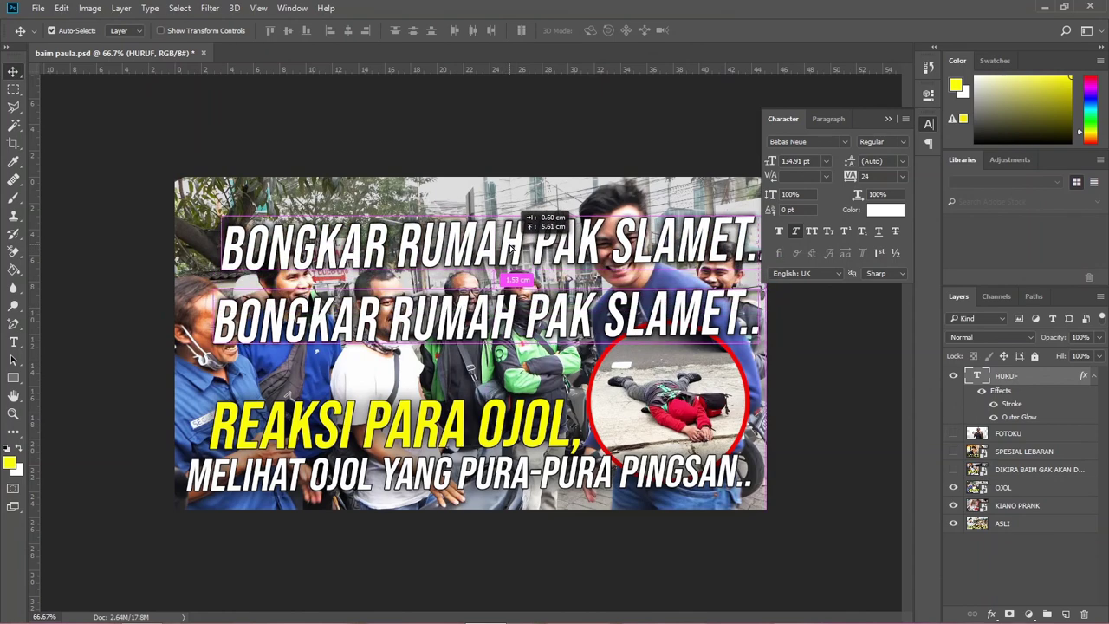
{"action": "left_click_drag", "start_coordinate": [510, 248], "coordinate": [502, 260]}
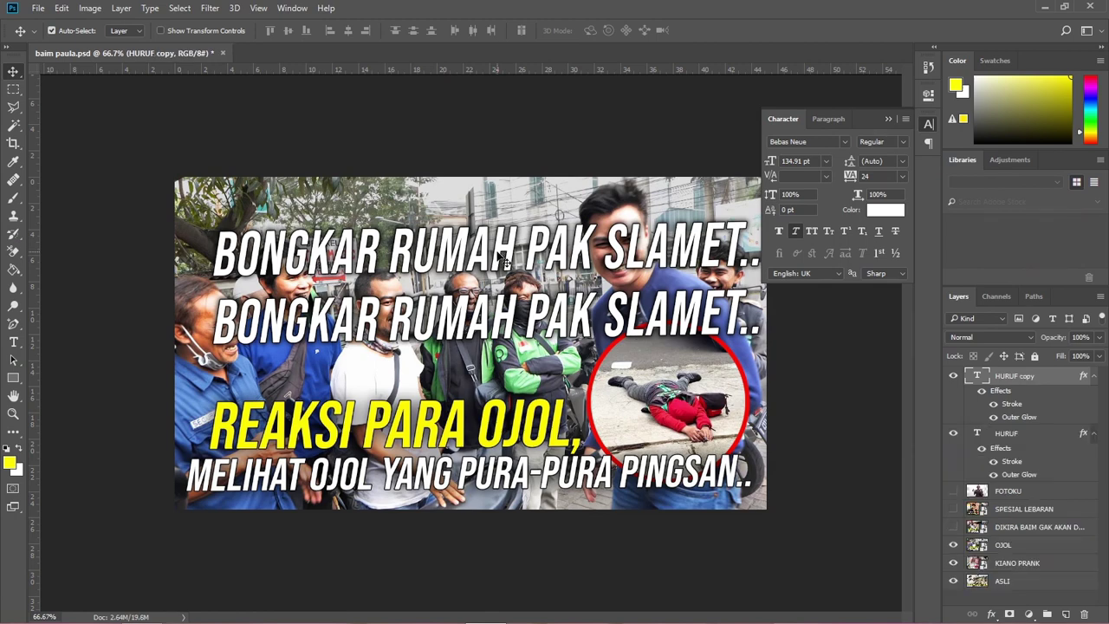
{"action": "left_click", "coordinate": [1023, 434]}
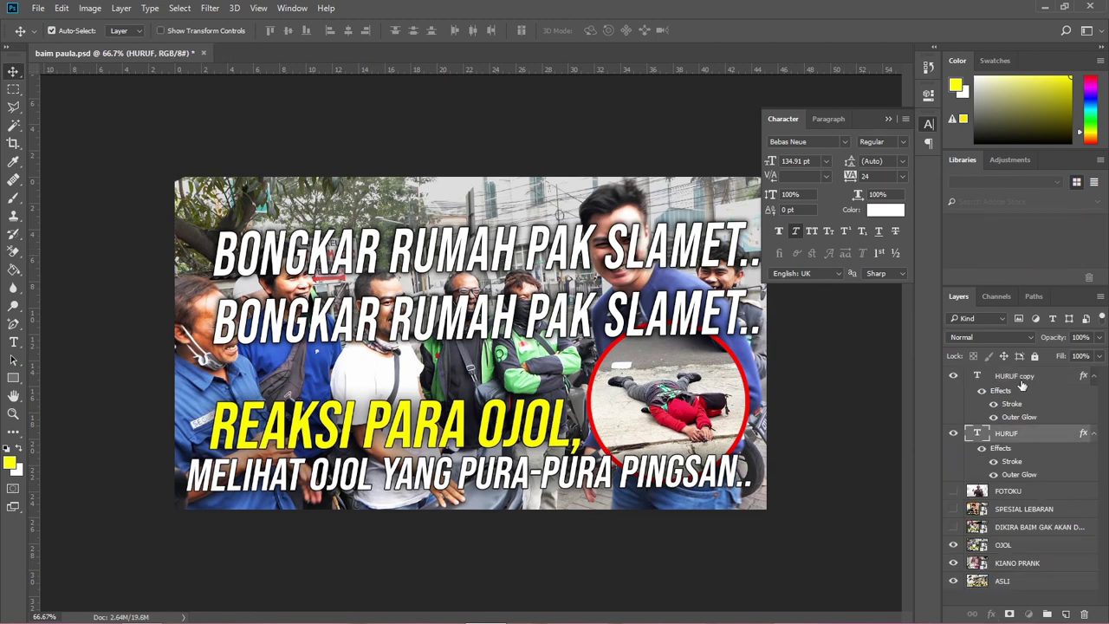
{"action": "left_click", "coordinate": [1023, 381]}
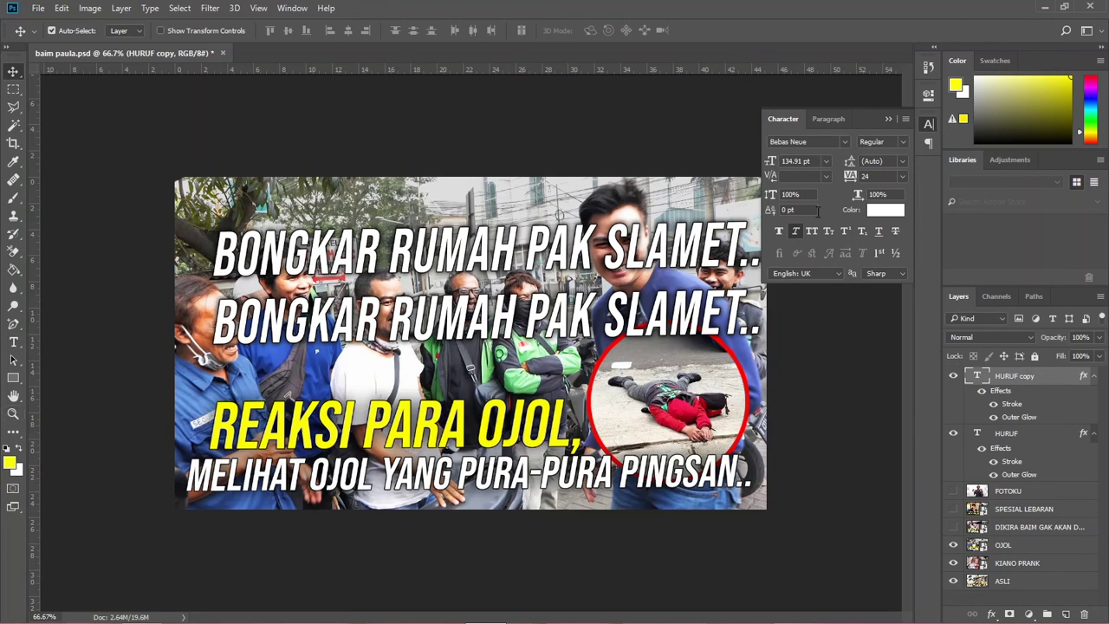
- Colour the duplicate caption yellow (ffff00), shift it right, then delete that layer
{"action": "left_click", "coordinate": [882, 210]}
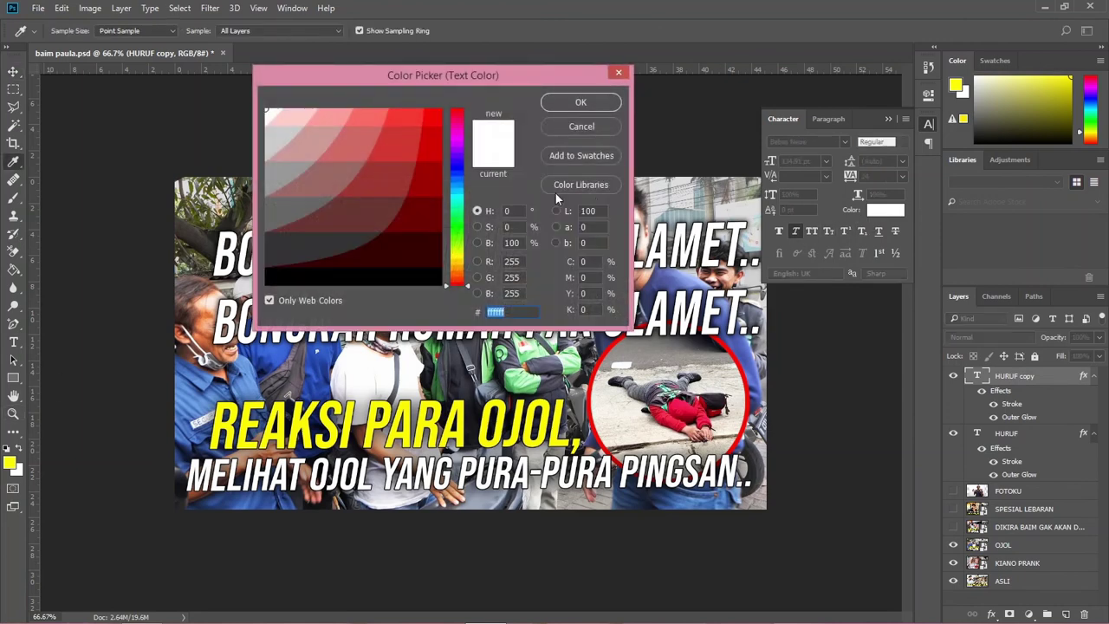
{"action": "left_click", "coordinate": [457, 264]}
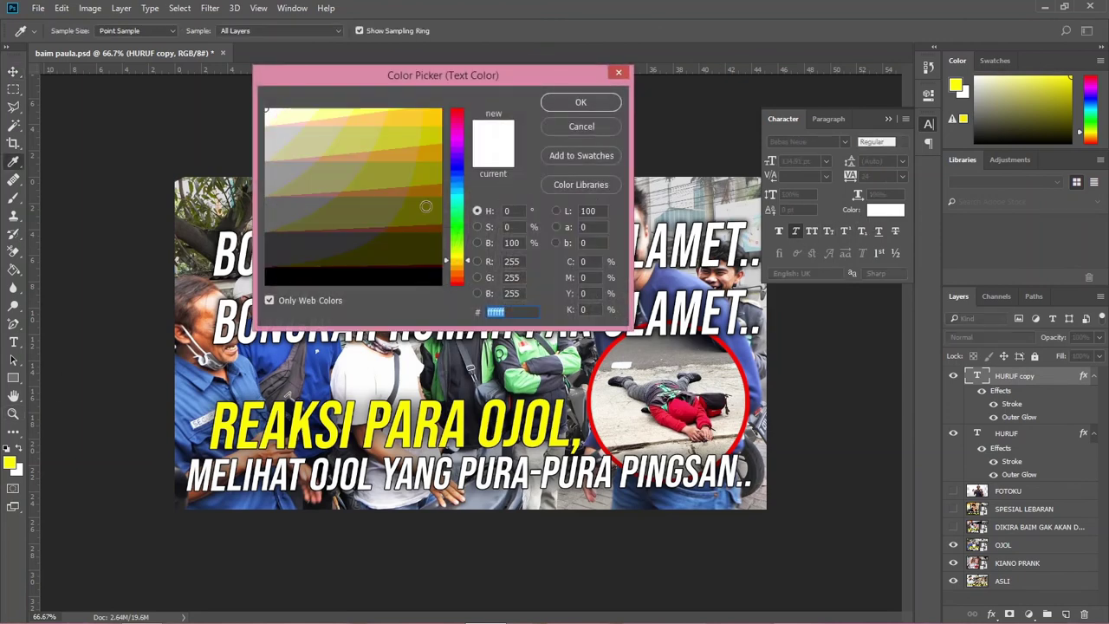
{"action": "left_click", "coordinate": [413, 138]}
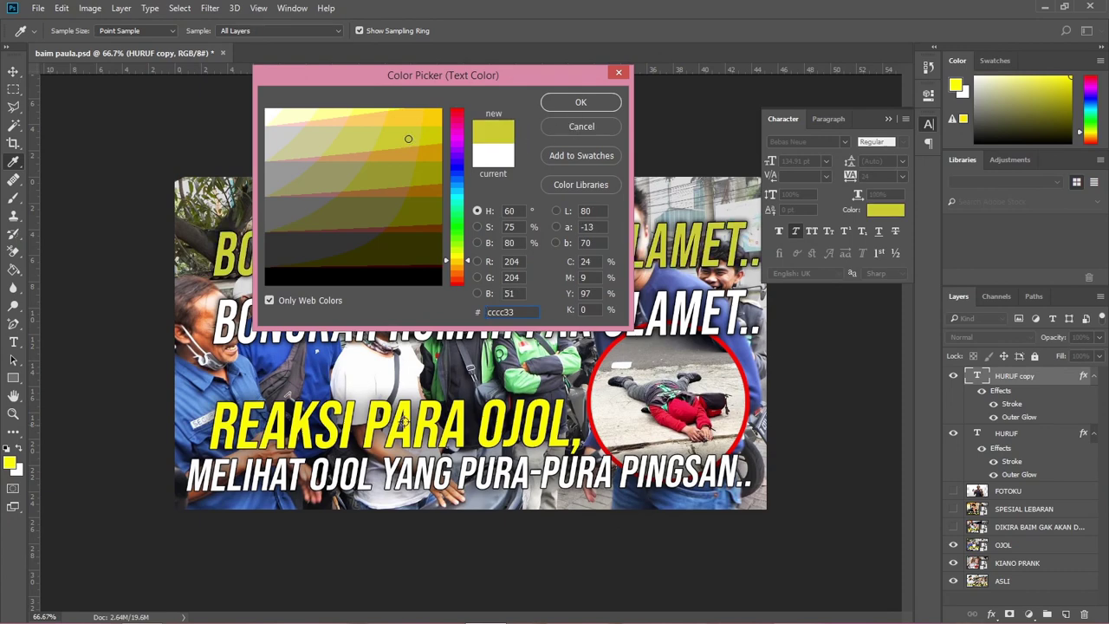
{"action": "type", "text": "ffff00"}
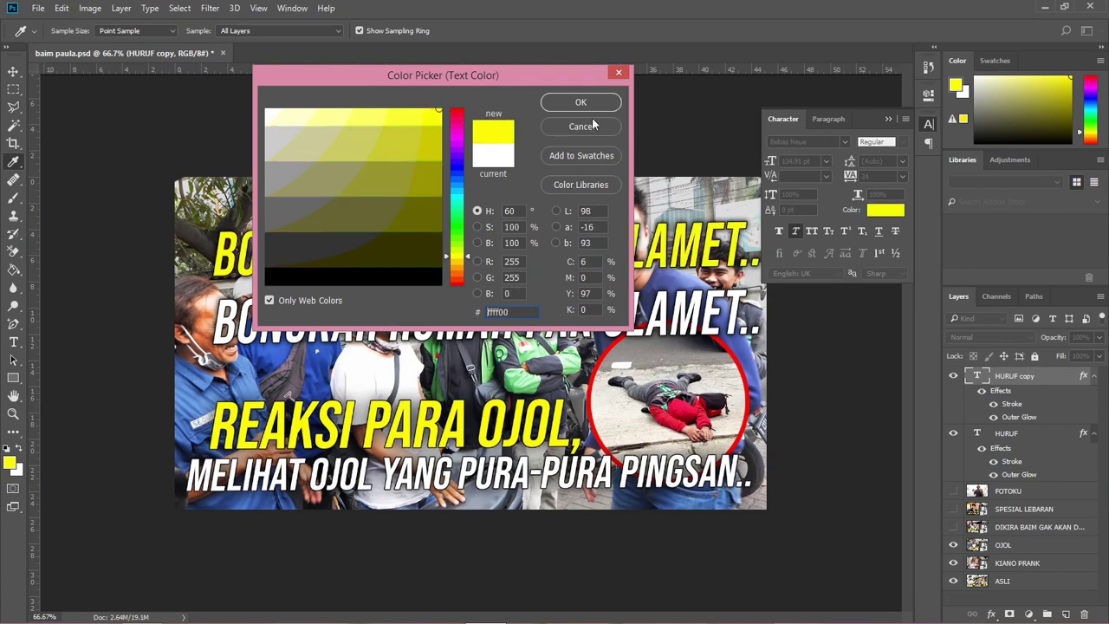
{"action": "left_click", "coordinate": [596, 106]}
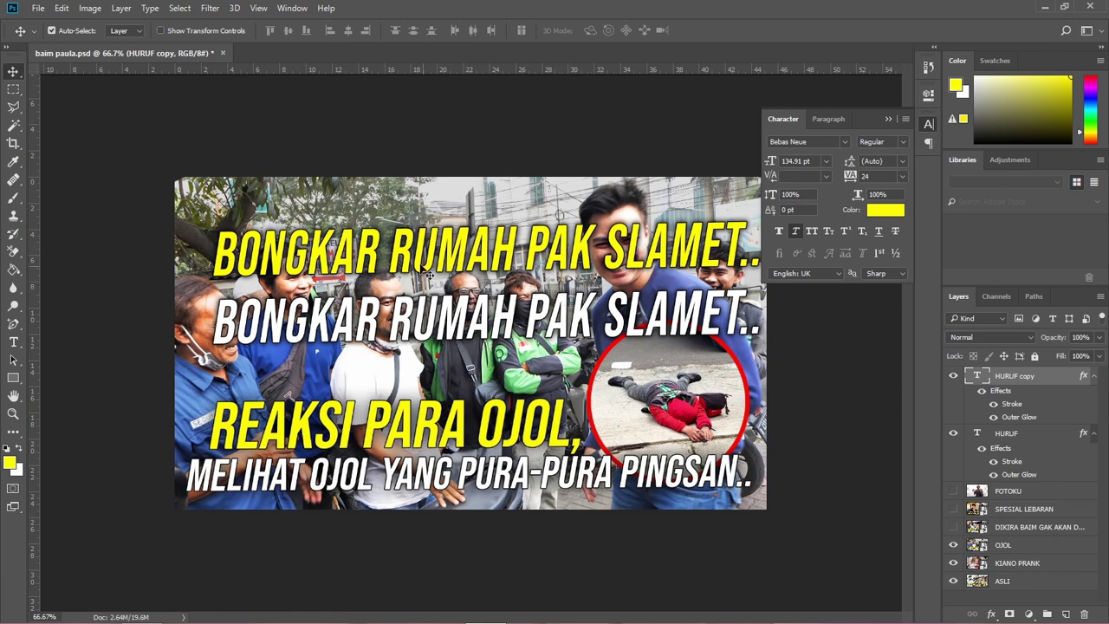
{"action": "left_click_drag", "start_coordinate": [386, 270], "coordinate": [414, 283]}
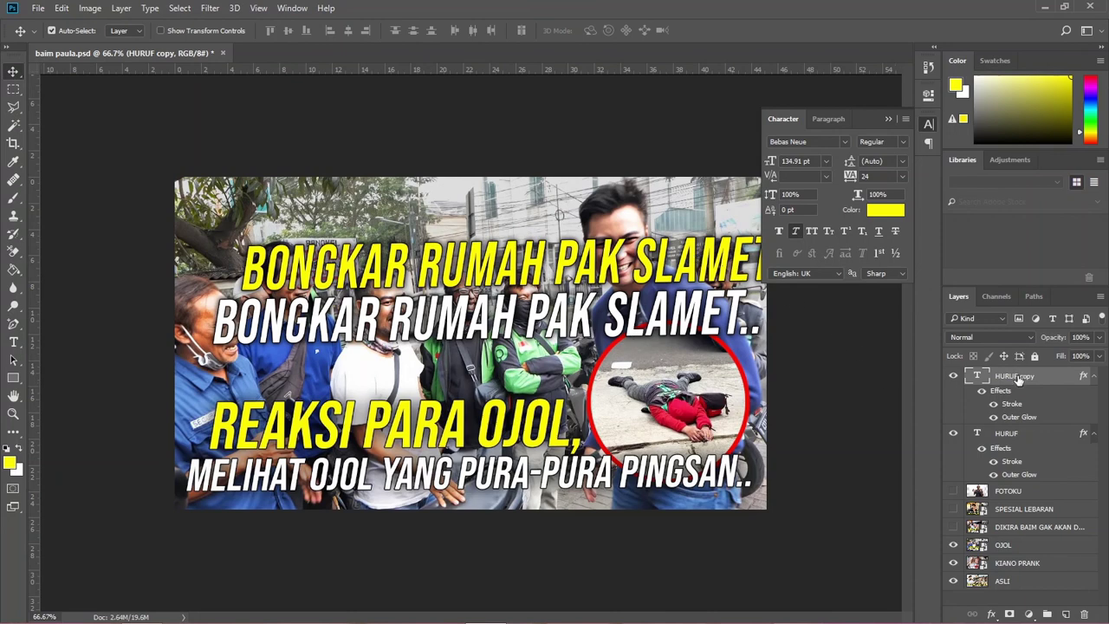
{"action": "left_click_drag", "start_coordinate": [1018, 379], "coordinate": [1084, 613]}
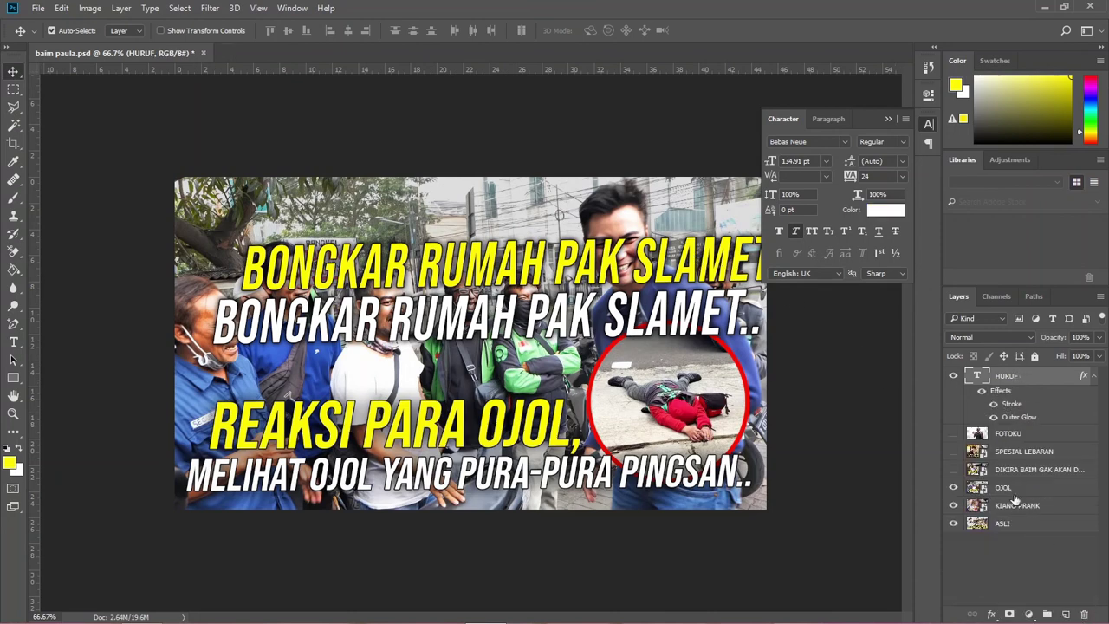
- Show the crying-family thumbnail and duplicate the white caption as a line below
{"action": "left_click", "coordinate": [953, 469]}
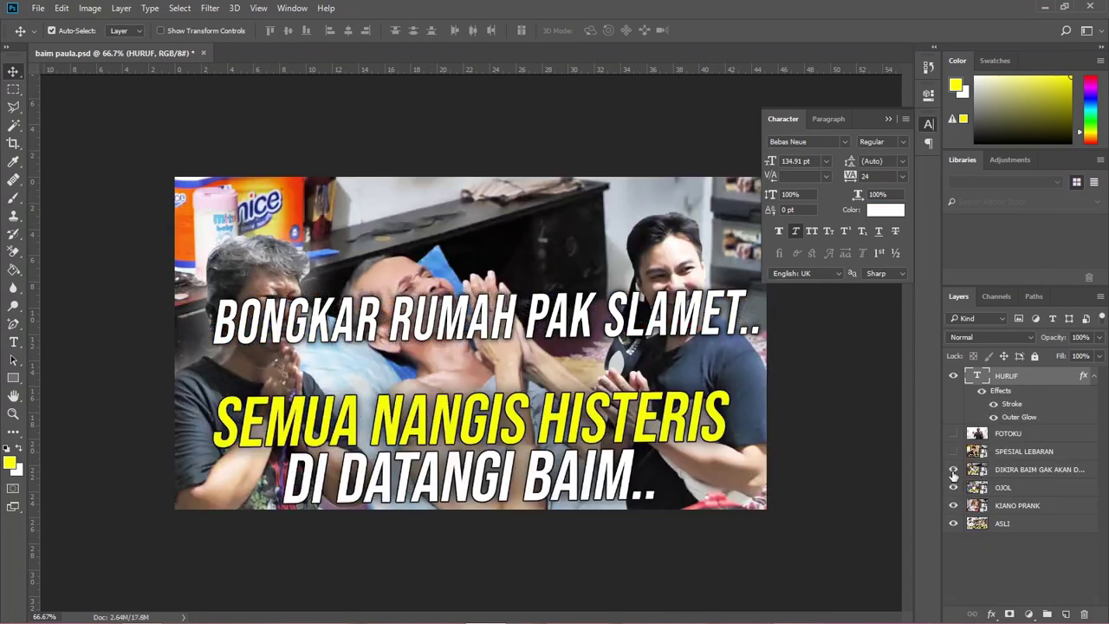
{"action": "left_click_drag", "start_coordinate": [575, 328], "coordinate": [561, 325]}
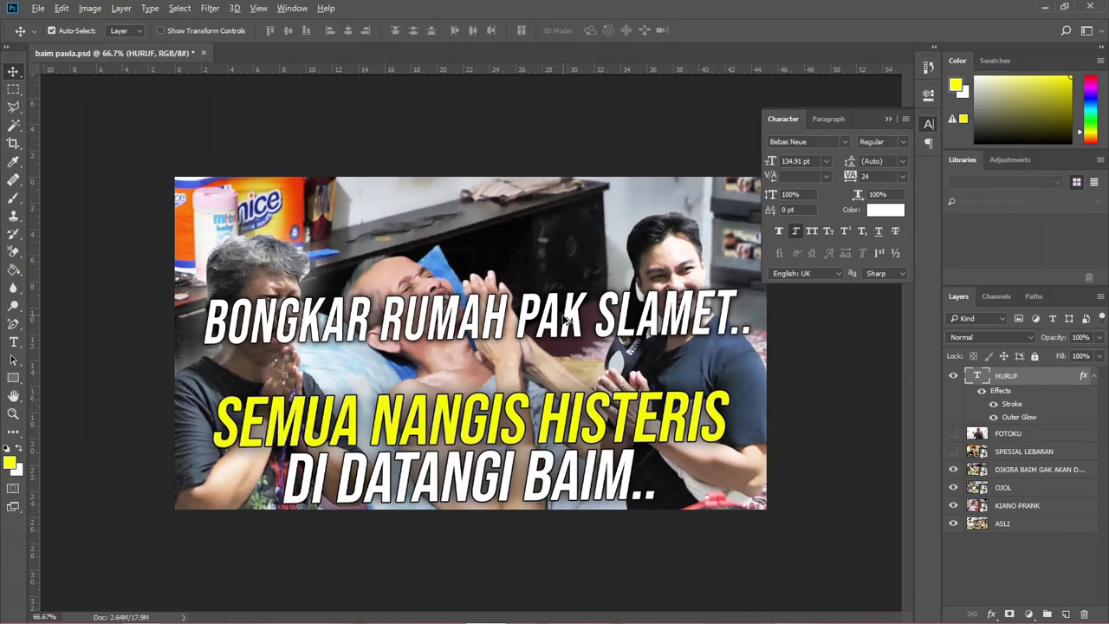
{"action": "left_click_drag", "start_coordinate": [566, 318], "coordinate": [569, 367]}
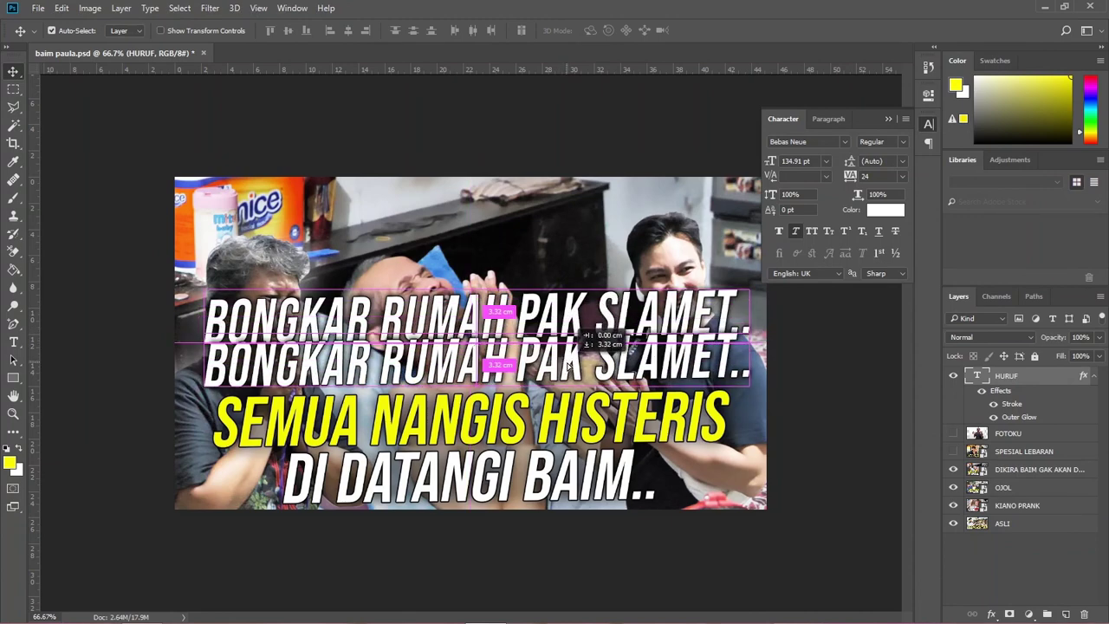
{"action": "left_click_drag", "start_coordinate": [567, 362], "coordinate": [577, 371]}
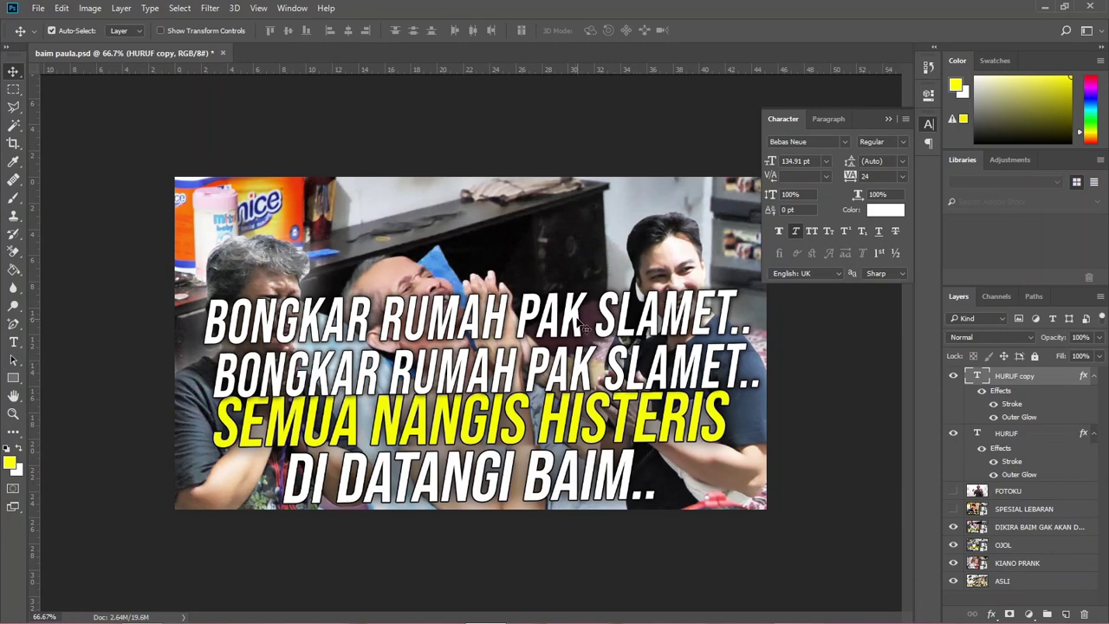
- Recolour the original caption yellow using the eyedropper, then delete that layer
{"action": "left_click", "coordinate": [581, 321]}
{"action": "left_click", "coordinate": [882, 213]}
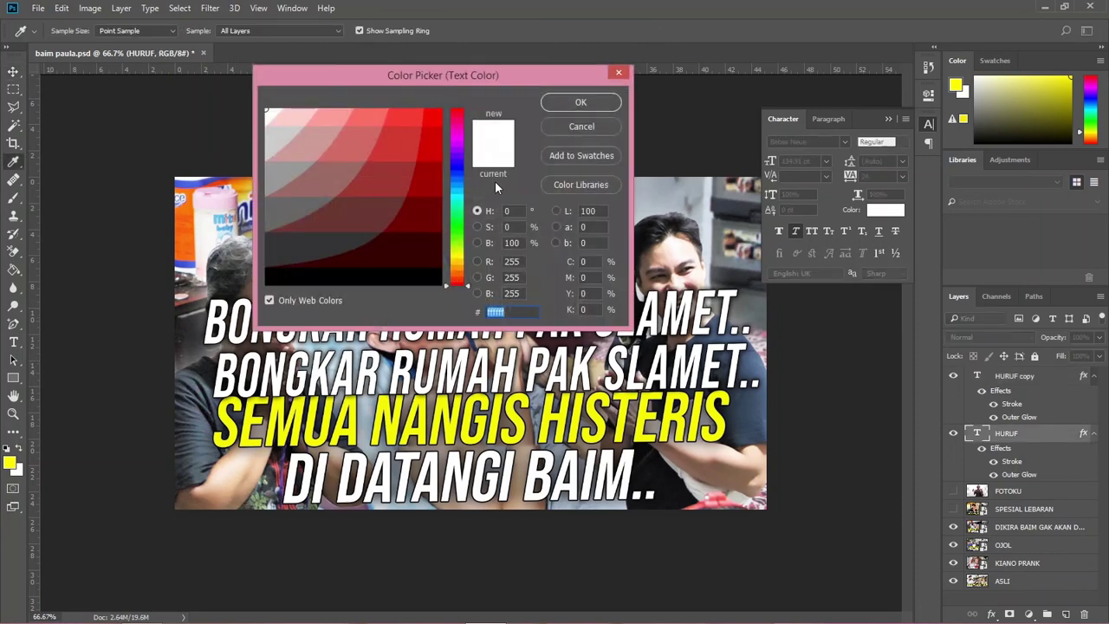
{"action": "left_click", "coordinate": [387, 406]}
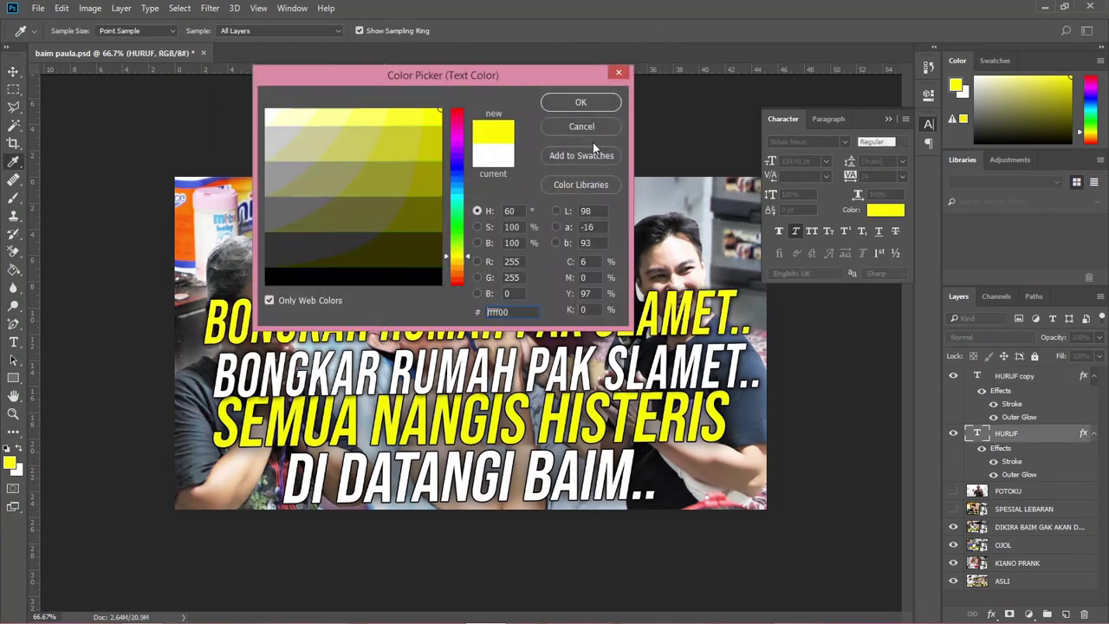
{"action": "left_click", "coordinate": [580, 102]}
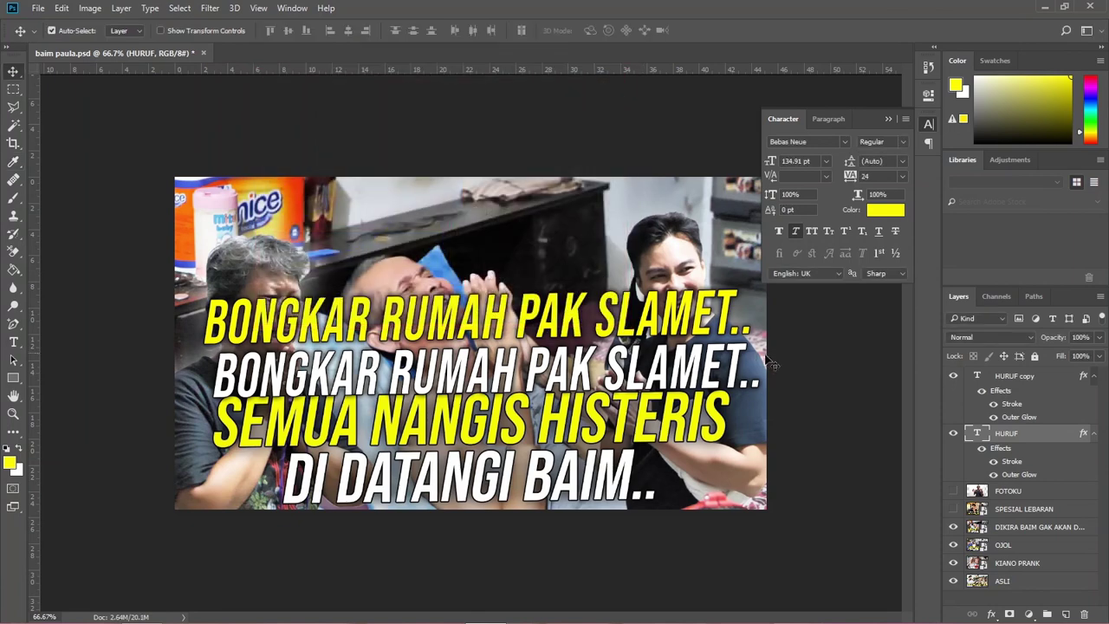
{"action": "left_click_drag", "start_coordinate": [1018, 447], "coordinate": [1084, 614]}
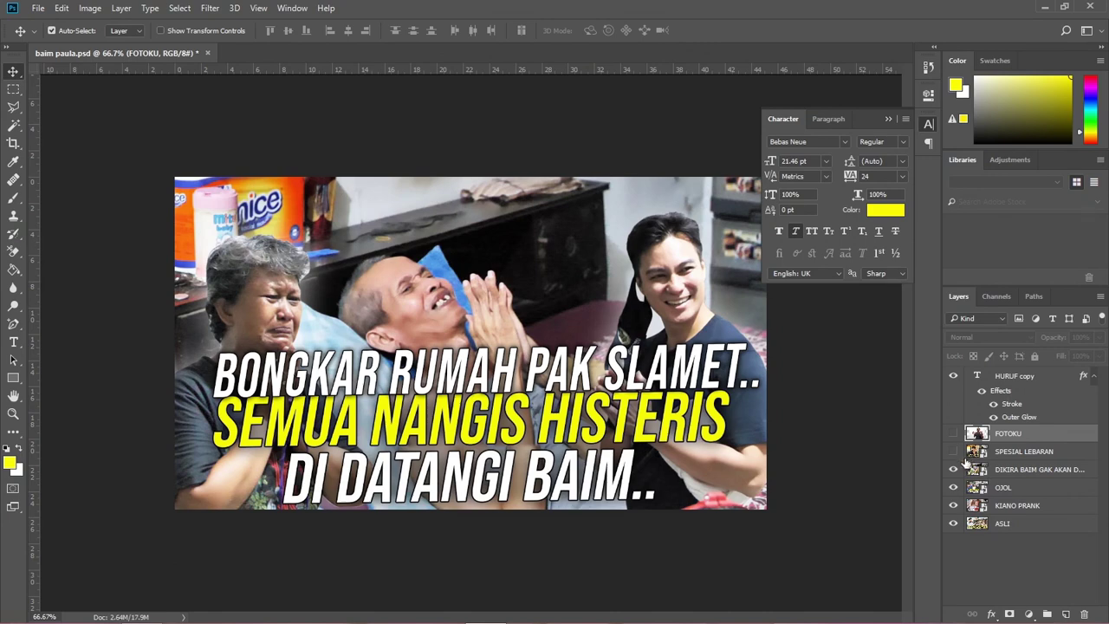
- Show the SPESIAL LEBARAN thumbnail, hide the BONGKAR caption, and add new Layer 1
{"action": "left_click", "coordinate": [953, 453]}
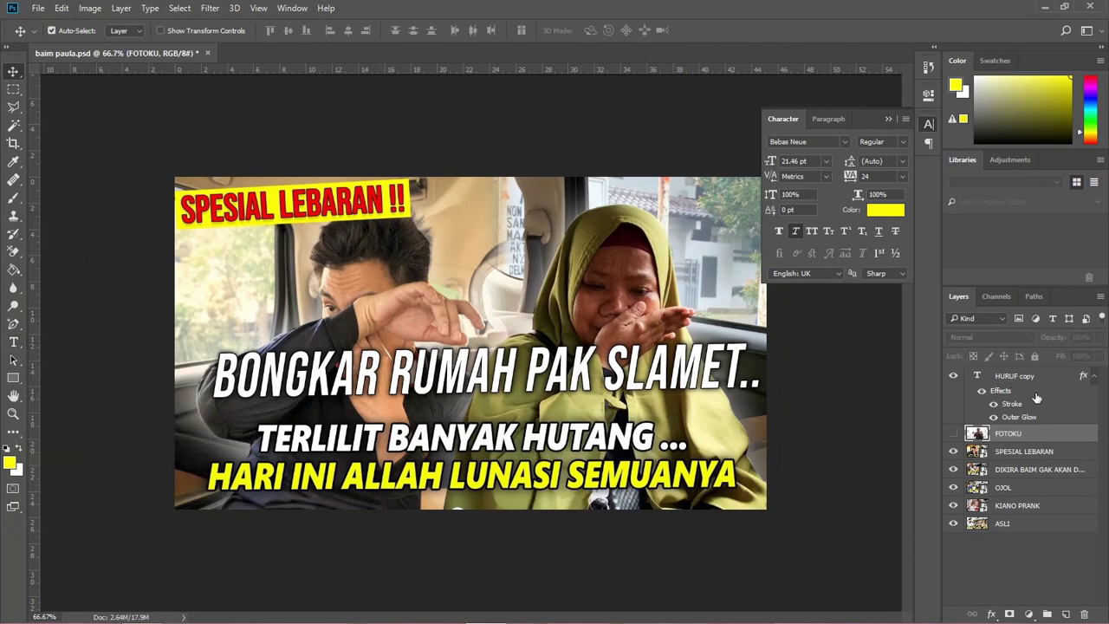
{"action": "left_click", "coordinate": [953, 375]}
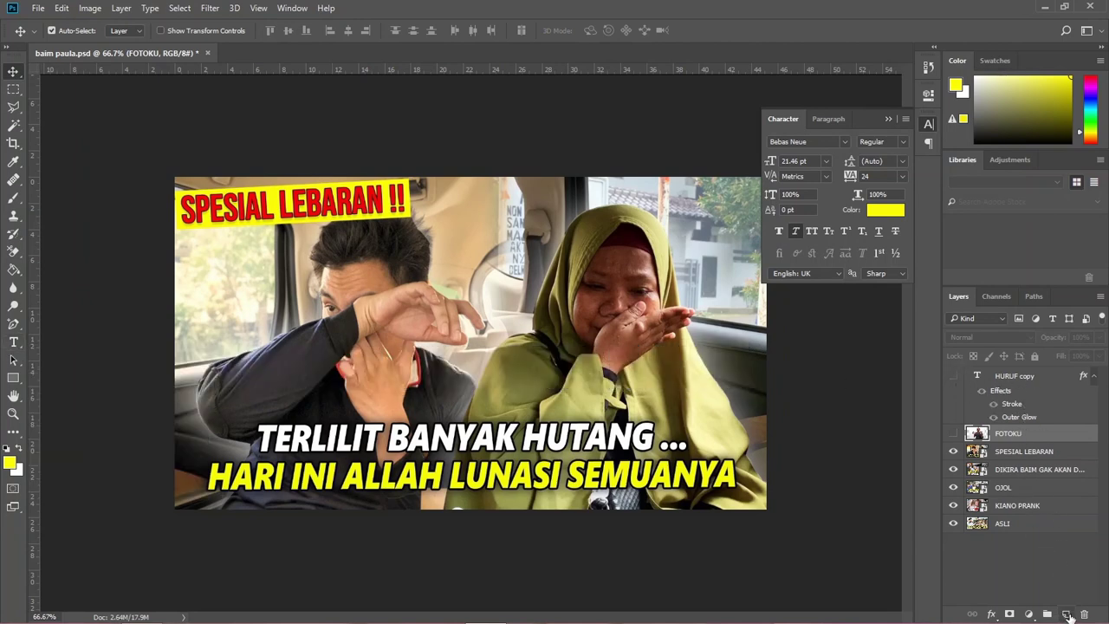
{"action": "left_click", "coordinate": [1066, 614]}
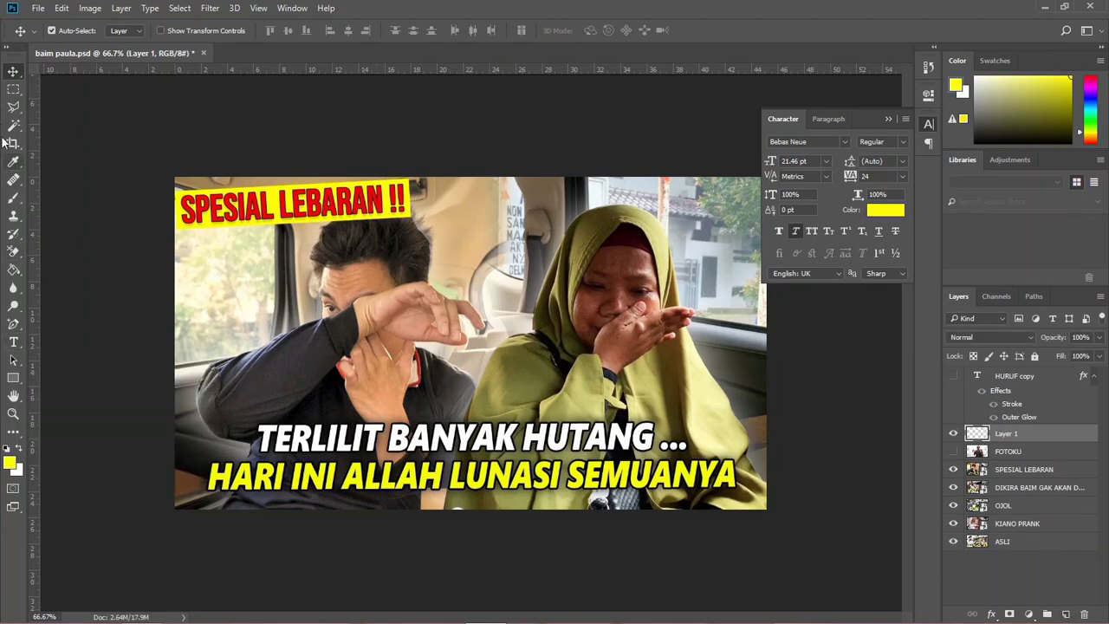
- Fill a wide rectangle across the man's eyes with yellow, deselect, and start text inside it
{"action": "left_click", "coordinate": [13, 89]}
{"action": "left_click_drag", "start_coordinate": [237, 316], "coordinate": [483, 362]}
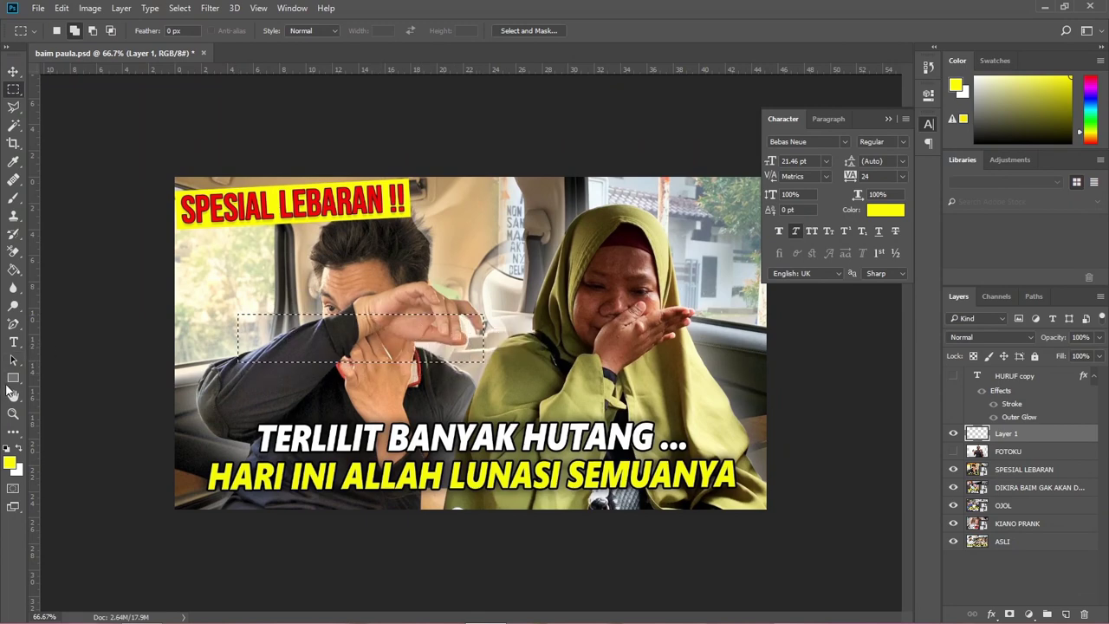
{"action": "left_click", "coordinate": [14, 271]}
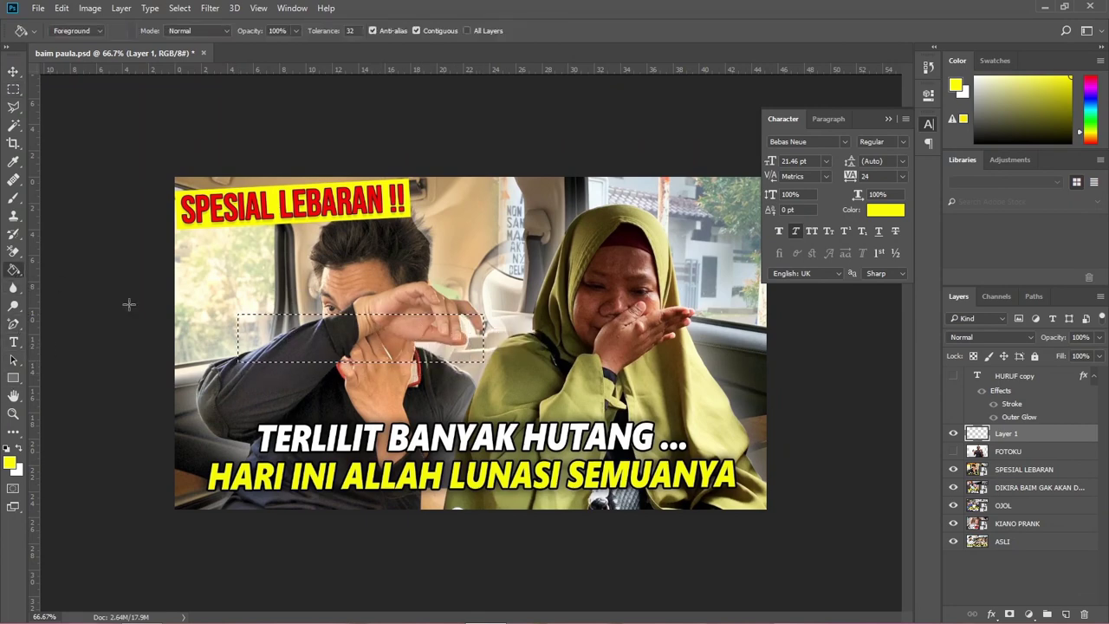
{"action": "left_click", "coordinate": [373, 338]}
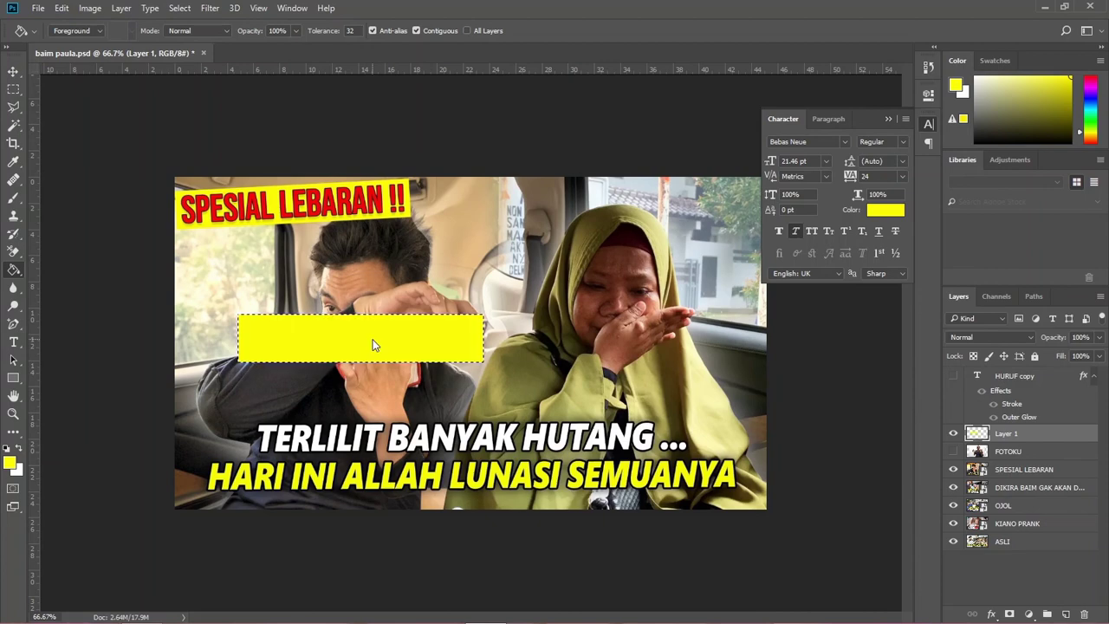
{"action": "left_click", "coordinate": [180, 7]}
{"action": "left_click", "coordinate": [185, 38]}
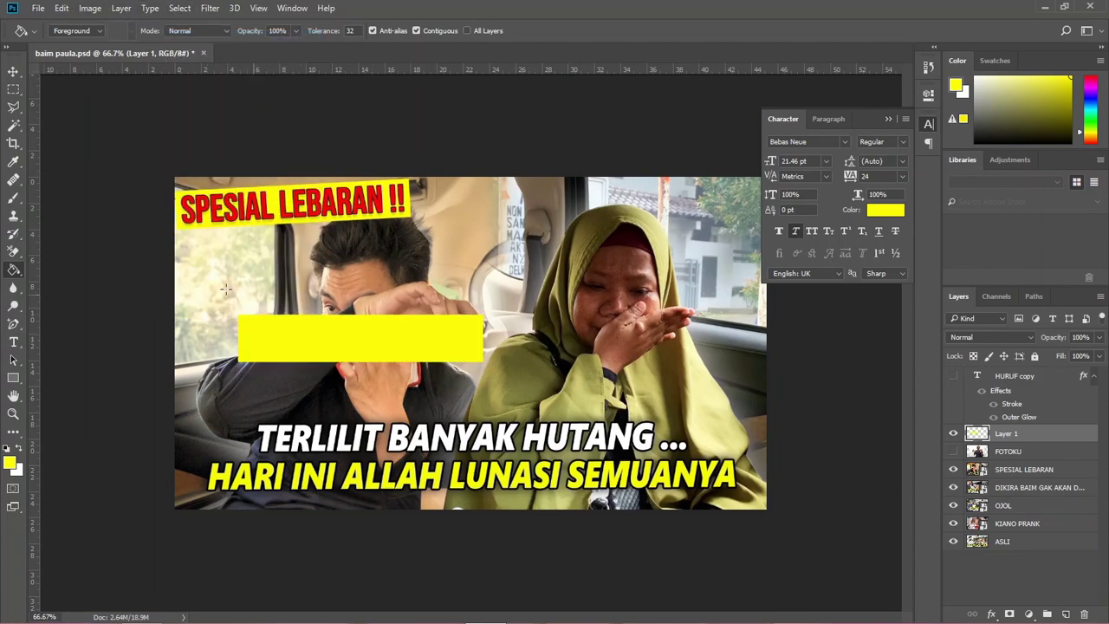
{"action": "left_click", "coordinate": [13, 342]}
{"action": "left_click", "coordinate": [257, 344]}
{"action": "left_click", "coordinate": [256, 344]}
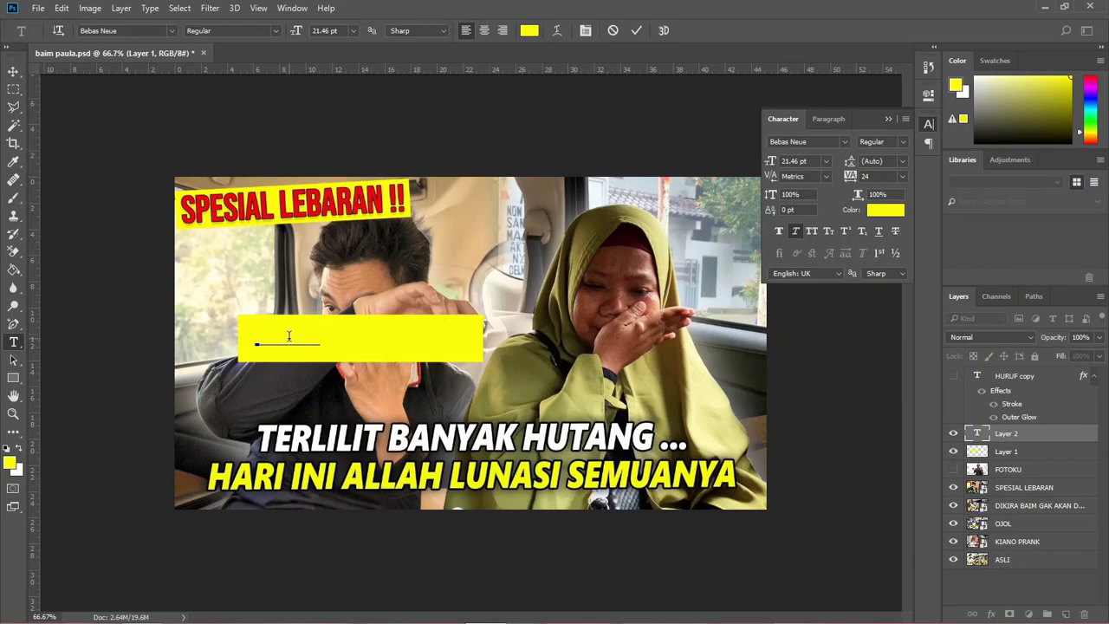
- Make the SPESIAL LEBARAN !! text dark red cc0000, remove Faux Italic, and commit it
{"action": "key", "text": "ctrl+a"}
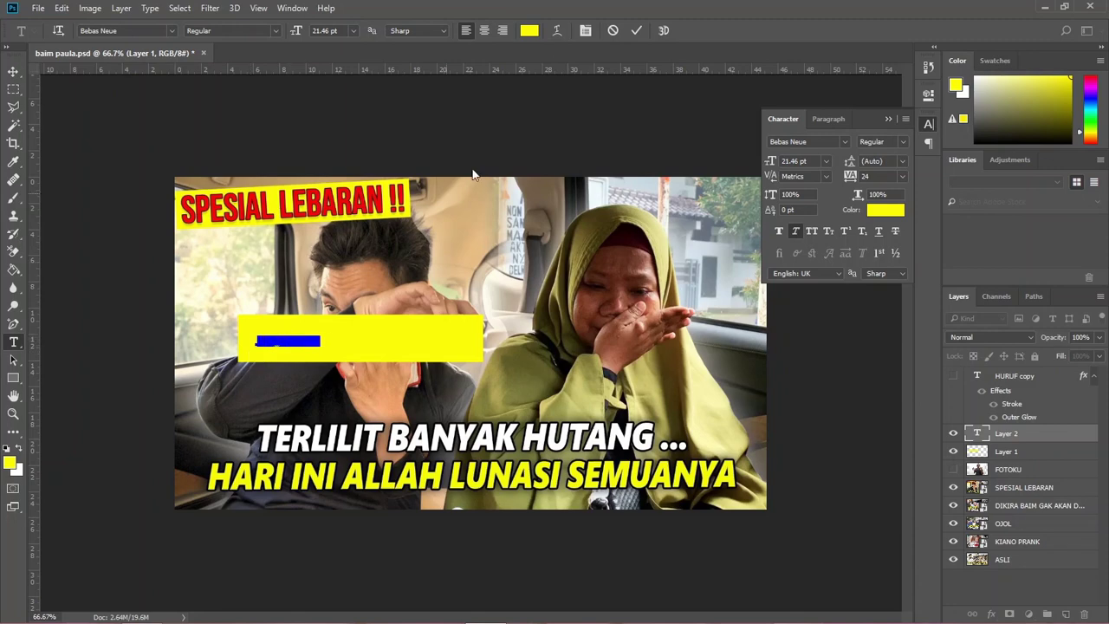
{"action": "left_click", "coordinate": [524, 28]}
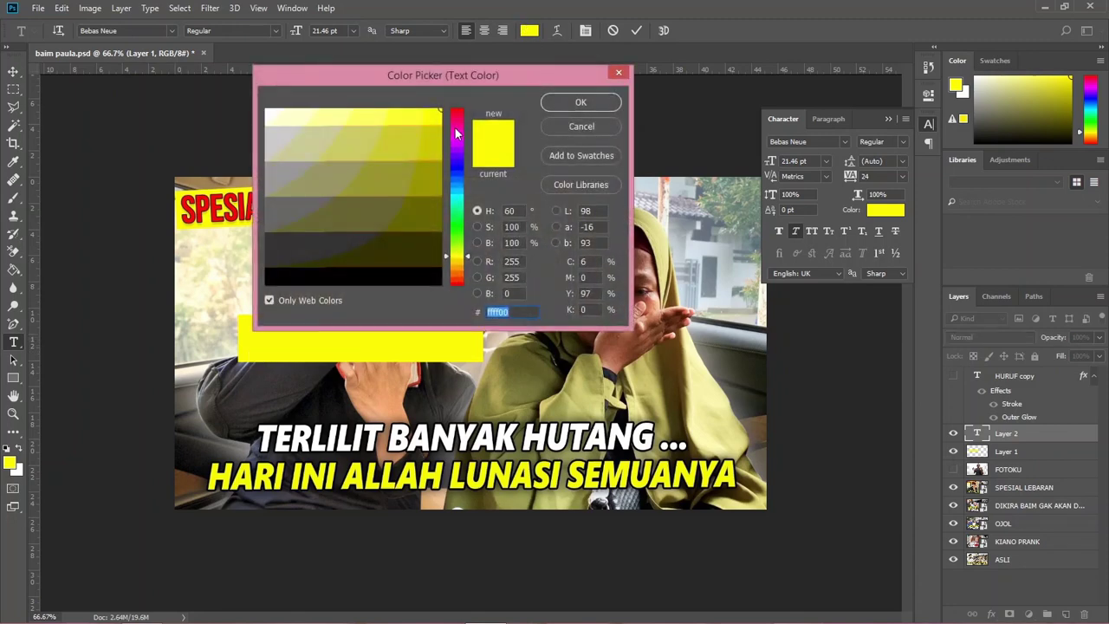
{"action": "left_click", "coordinate": [458, 281]}
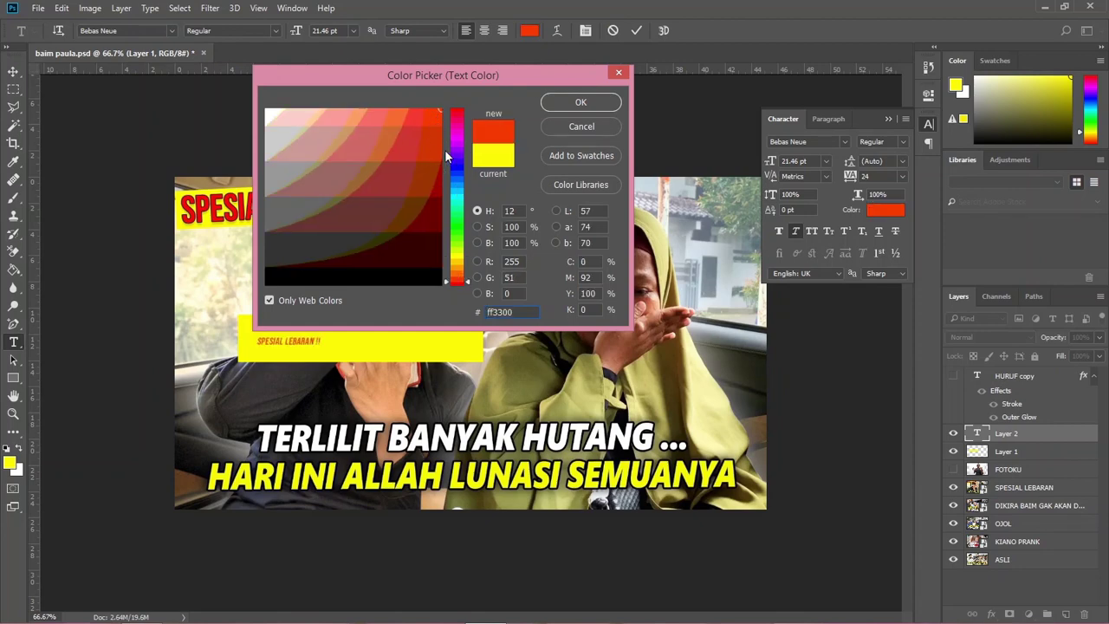
{"action": "left_click", "coordinate": [430, 157]}
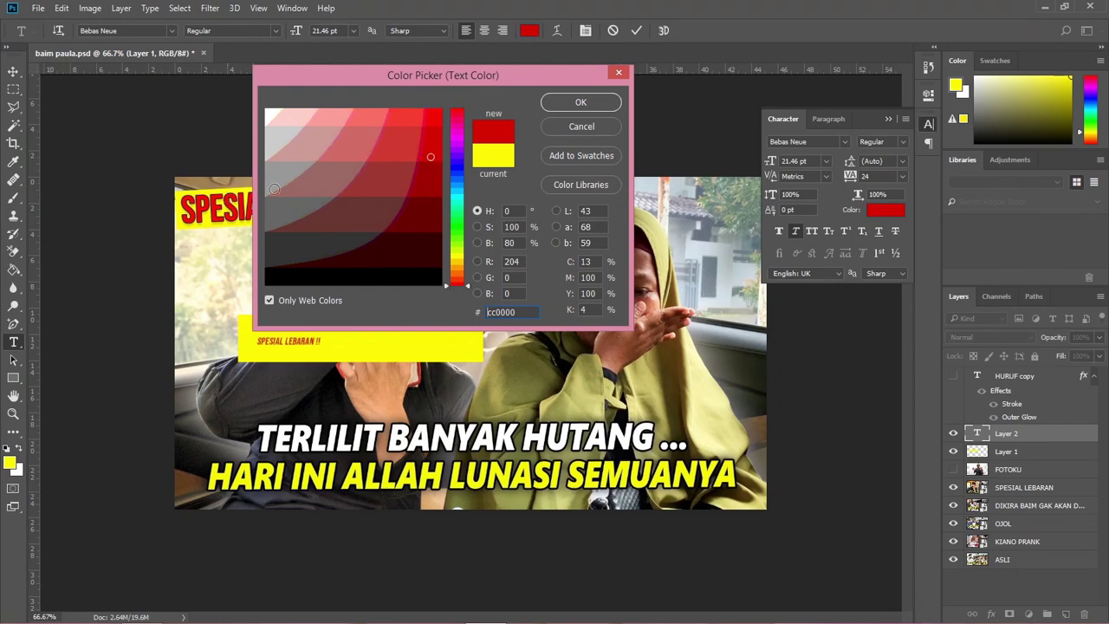
{"action": "left_click", "coordinate": [579, 105]}
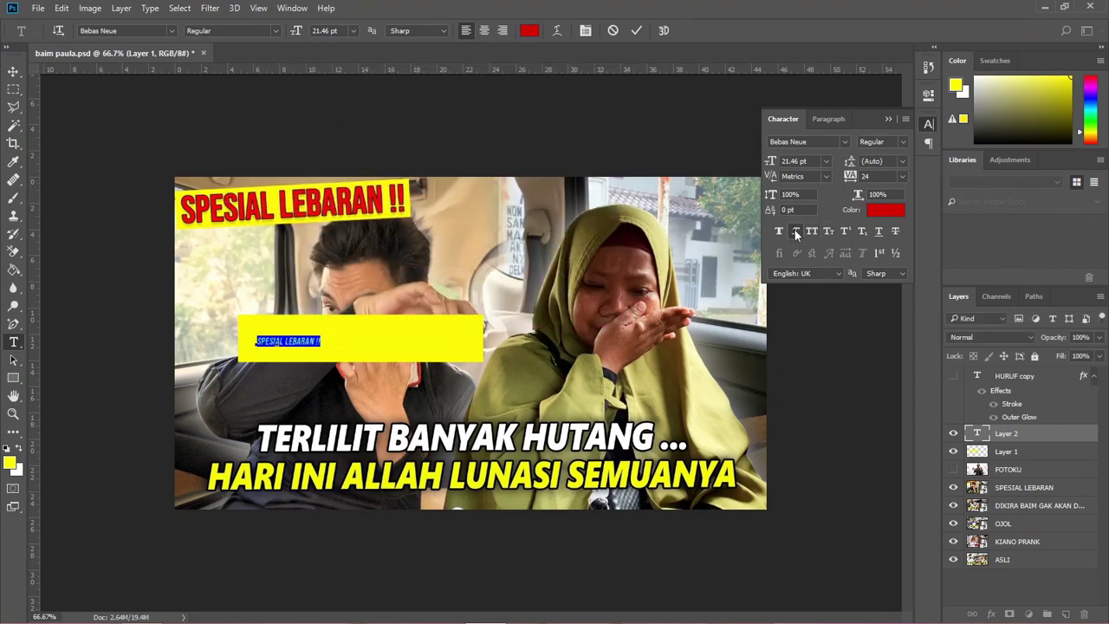
{"action": "left_click", "coordinate": [796, 234]}
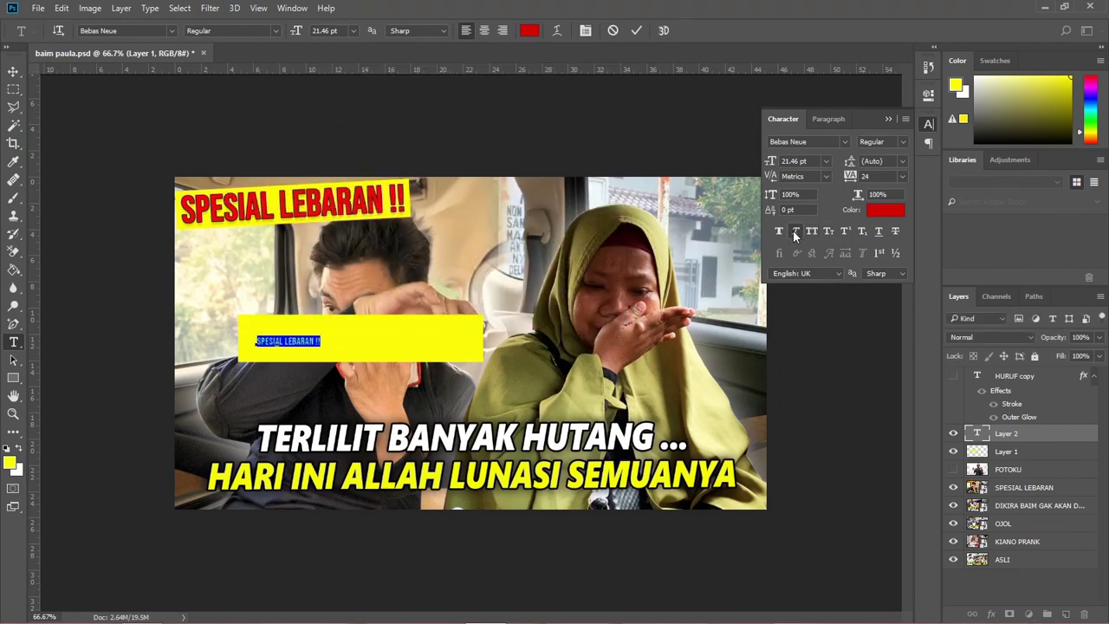
{"action": "left_click", "coordinate": [635, 30]}
{"action": "left_click", "coordinate": [13, 89]}
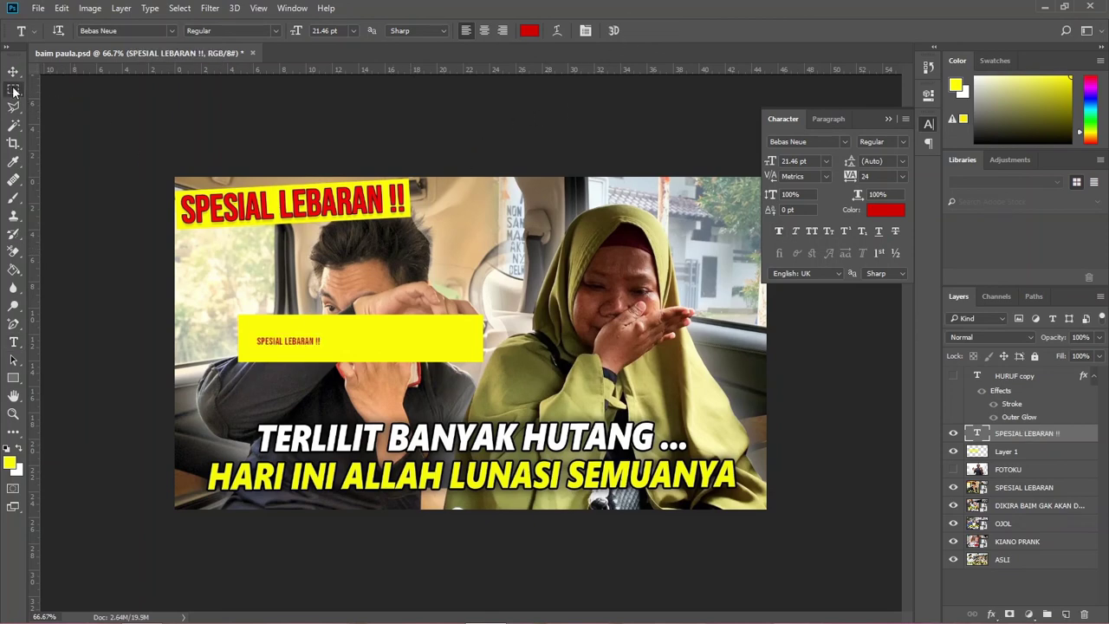
- Free Transform the caption to about 357% and move it onto the yellow bar
{"action": "right_click", "coordinate": [279, 342]}
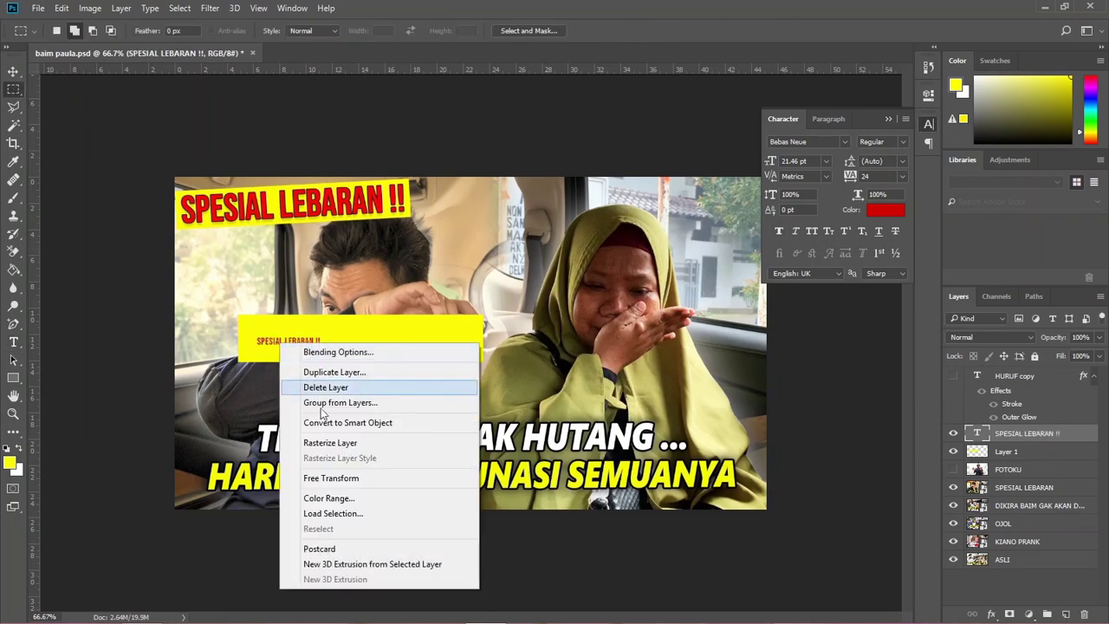
{"action": "left_click", "coordinate": [323, 472]}
{"action": "left_click_drag", "start_coordinate": [321, 344], "coordinate": [482, 378]}
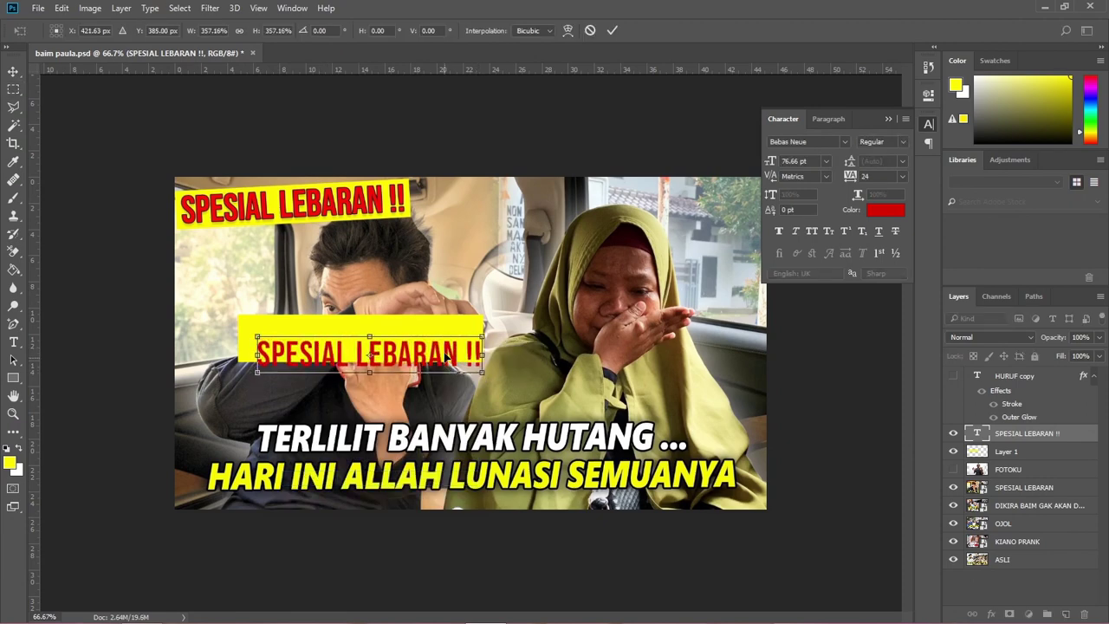
{"action": "left_click_drag", "start_coordinate": [444, 355], "coordinate": [477, 356]}
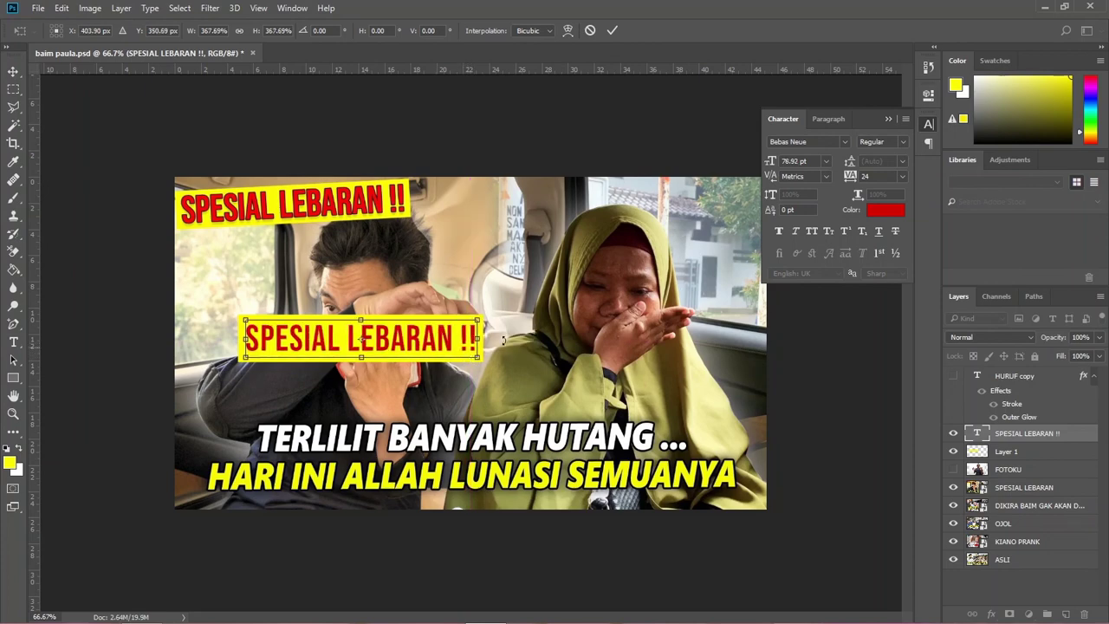
{"action": "left_click", "coordinate": [613, 31]}
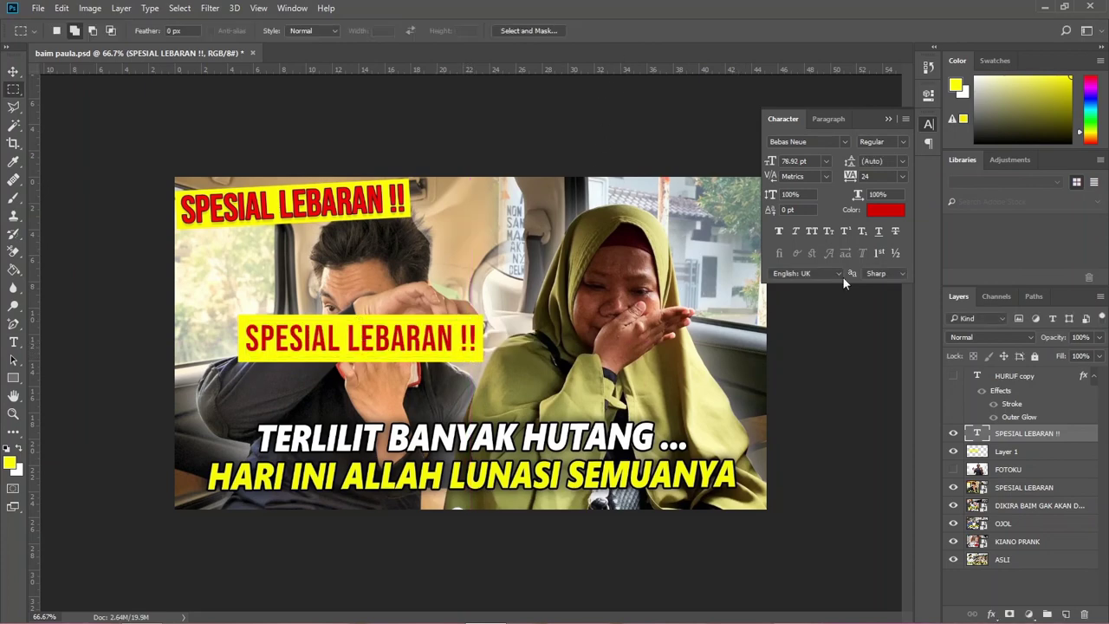
- Add a black outside Stroke layer effect to the red caption
{"action": "left_click", "coordinate": [989, 613]}
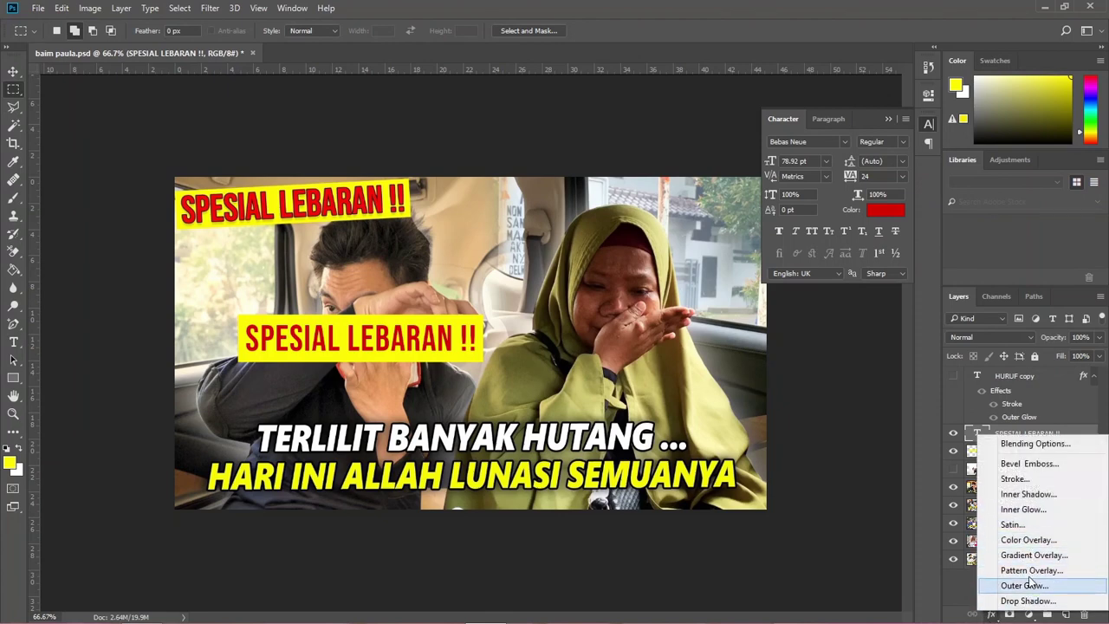
{"action": "left_click", "coordinate": [883, 403]}
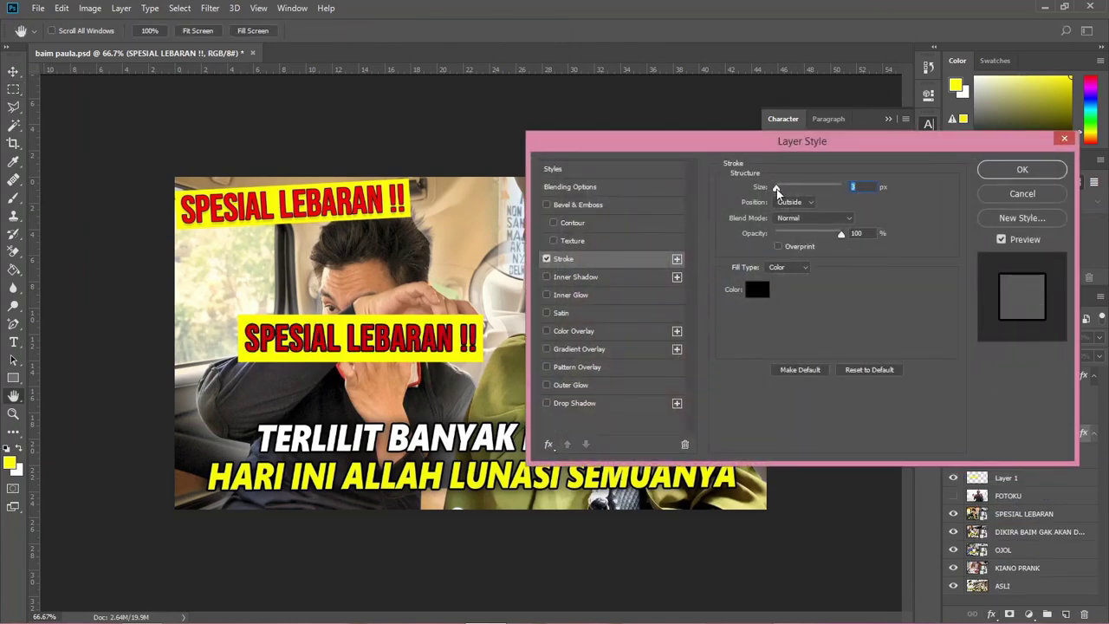
{"action": "left_click_drag", "start_coordinate": [777, 191], "coordinate": [775, 188]}
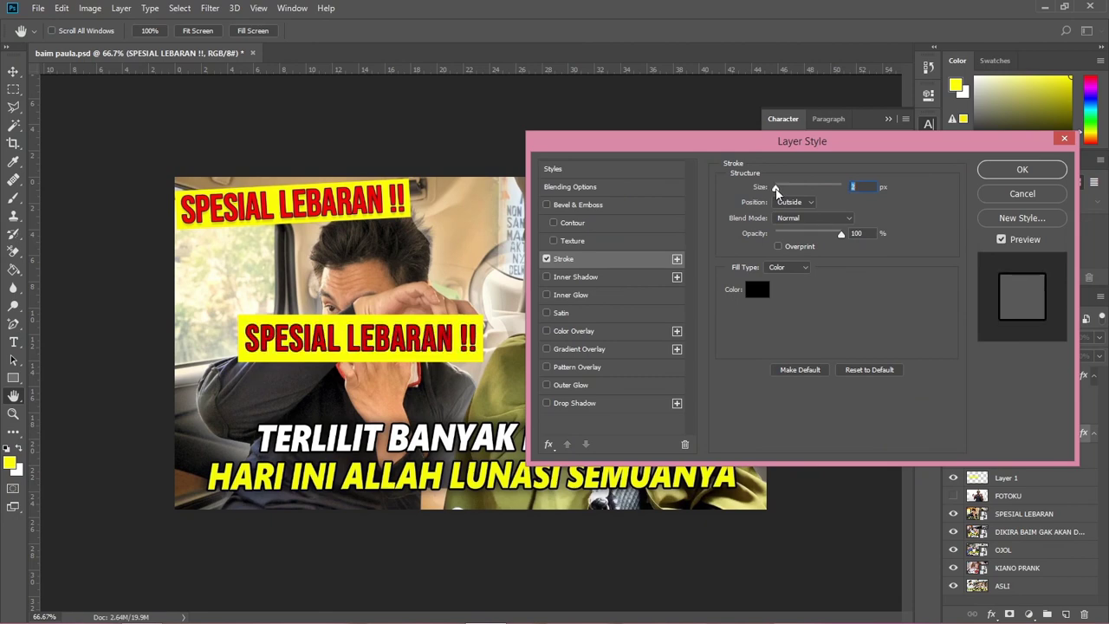
{"action": "left_click", "coordinate": [996, 174]}
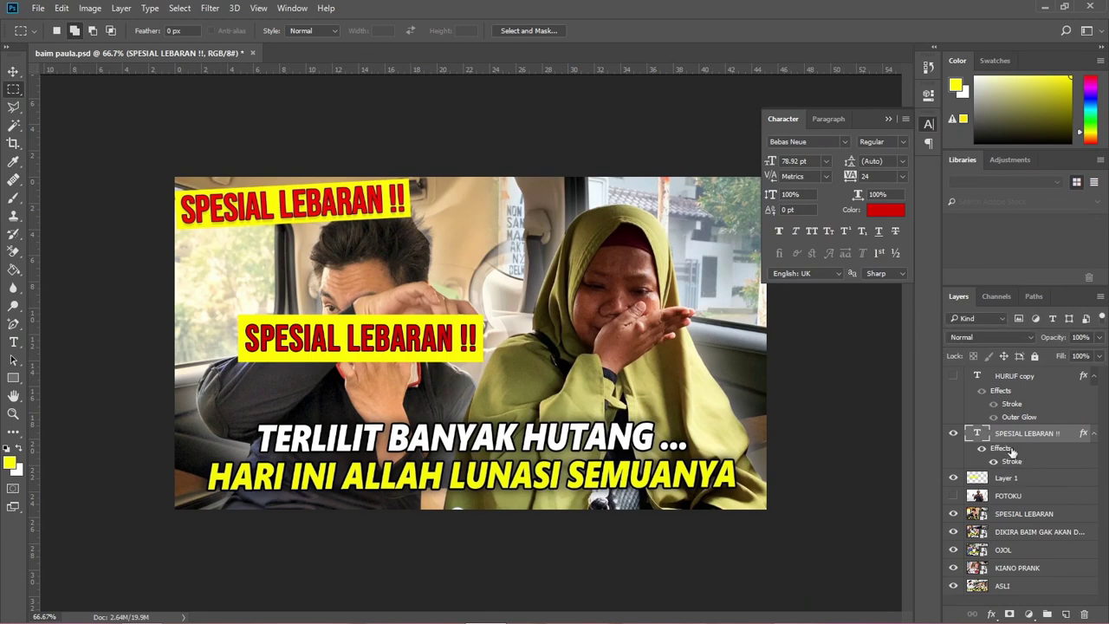
- Toggle the caption and yellow box visibility to compare, then select both layers
{"action": "left_click", "coordinate": [953, 433]}
{"action": "left_click", "coordinate": [953, 433]}
{"action": "left_click", "coordinate": [954, 478]}
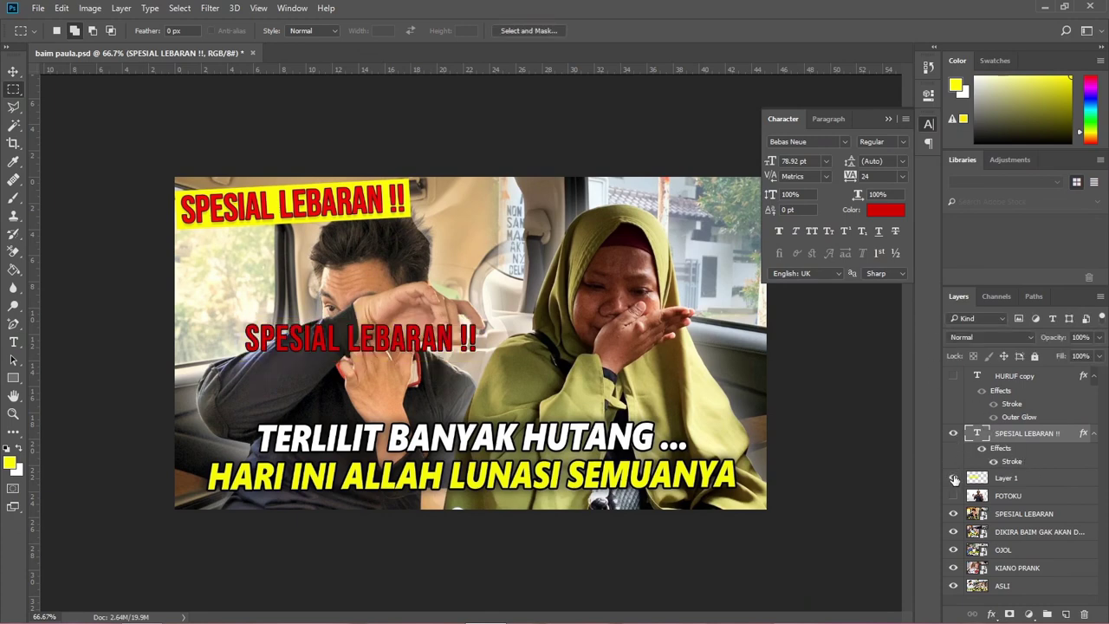
{"action": "left_click", "coordinate": [954, 478]}
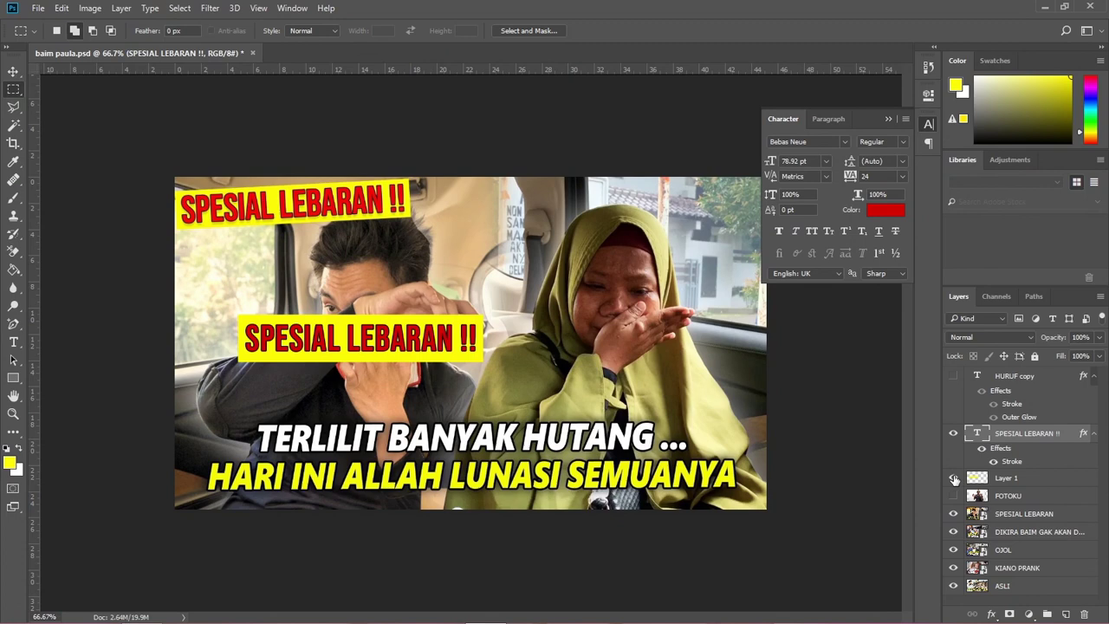
{"action": "left_click", "coordinate": [1015, 480]}
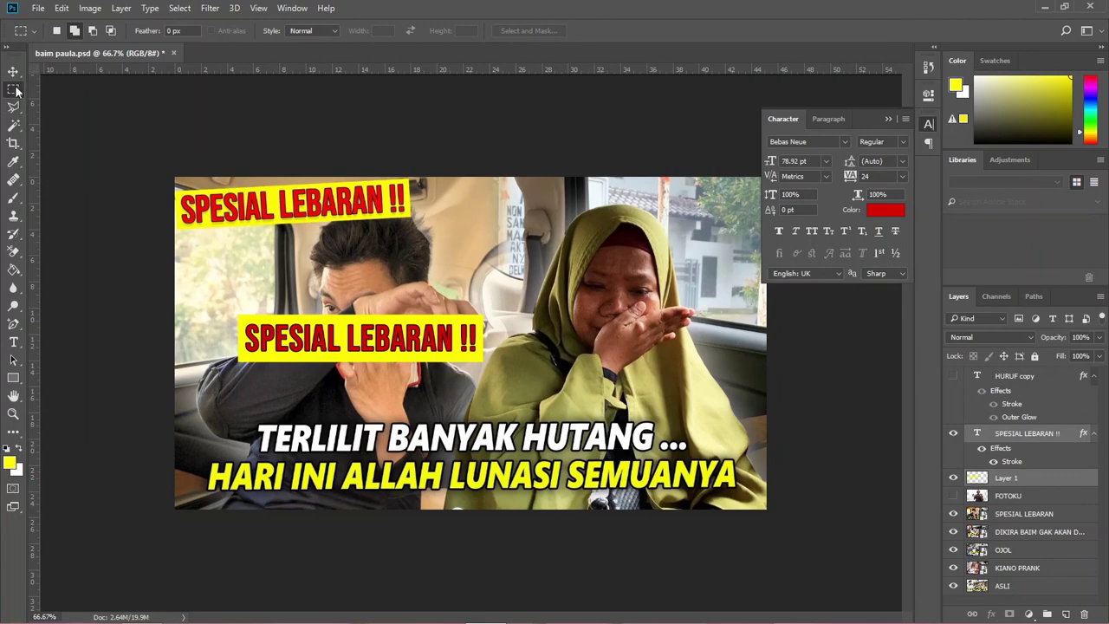
- Rotate the yellow box and red caption together about -3.74° so they slant upward right
{"action": "right_click", "coordinate": [444, 338]}
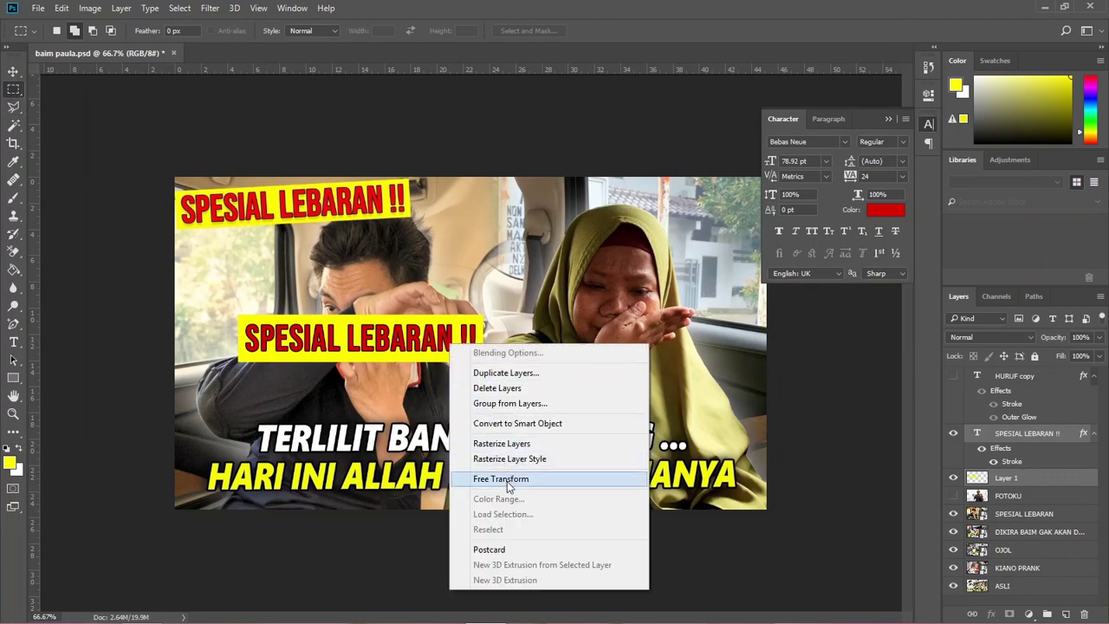
{"action": "left_click", "coordinate": [511, 482]}
{"action": "right_click", "coordinate": [458, 332]}
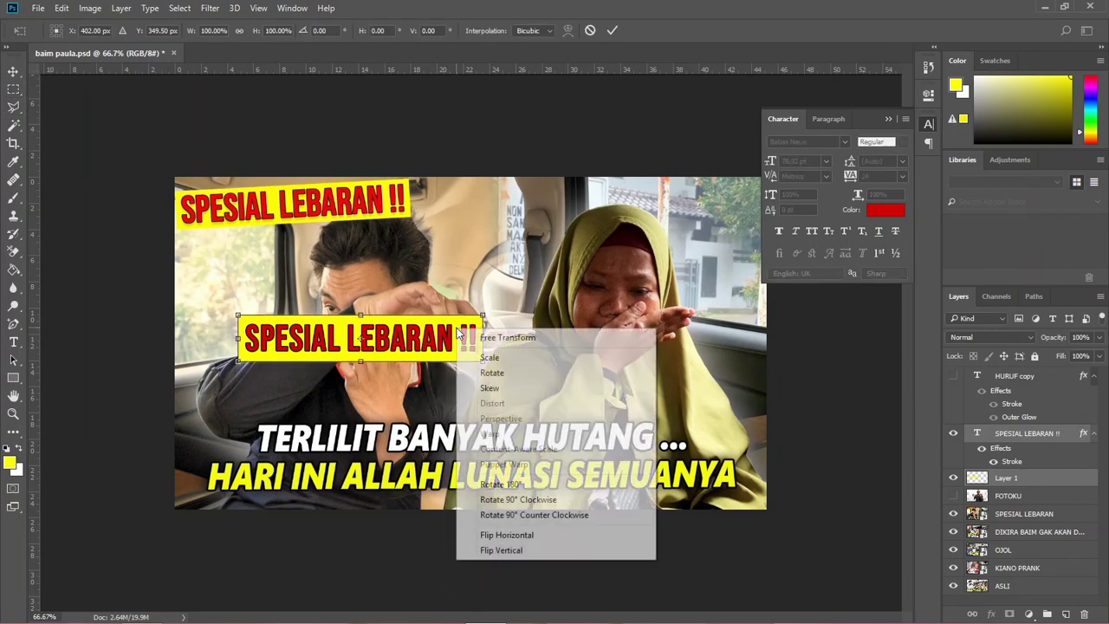
{"action": "left_click", "coordinate": [490, 388]}
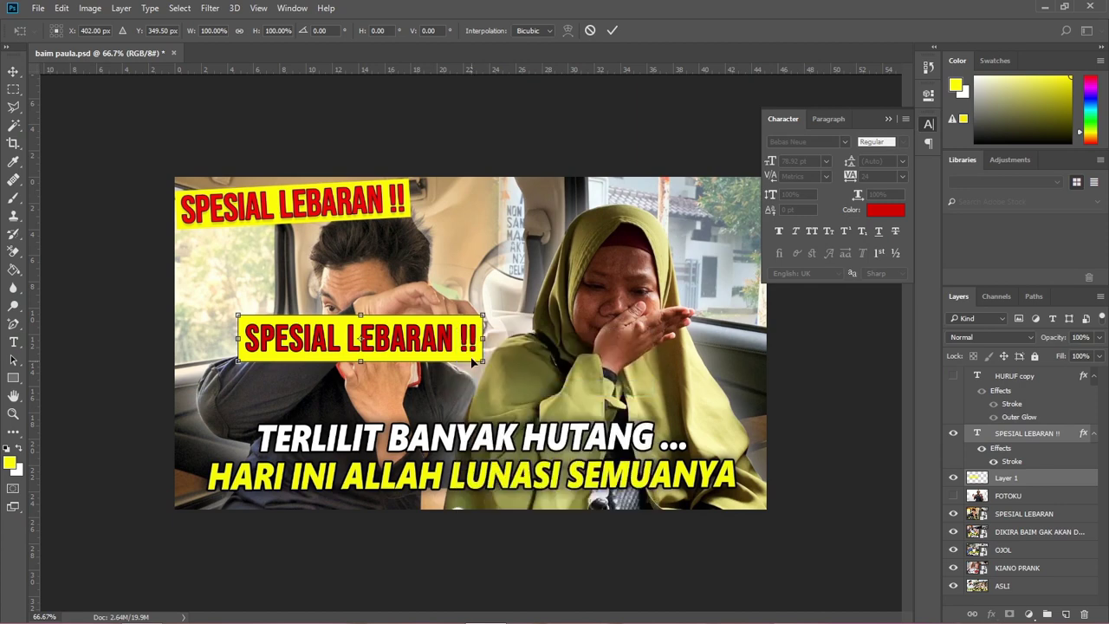
{"action": "left_click_drag", "start_coordinate": [484, 345], "coordinate": [485, 336]}
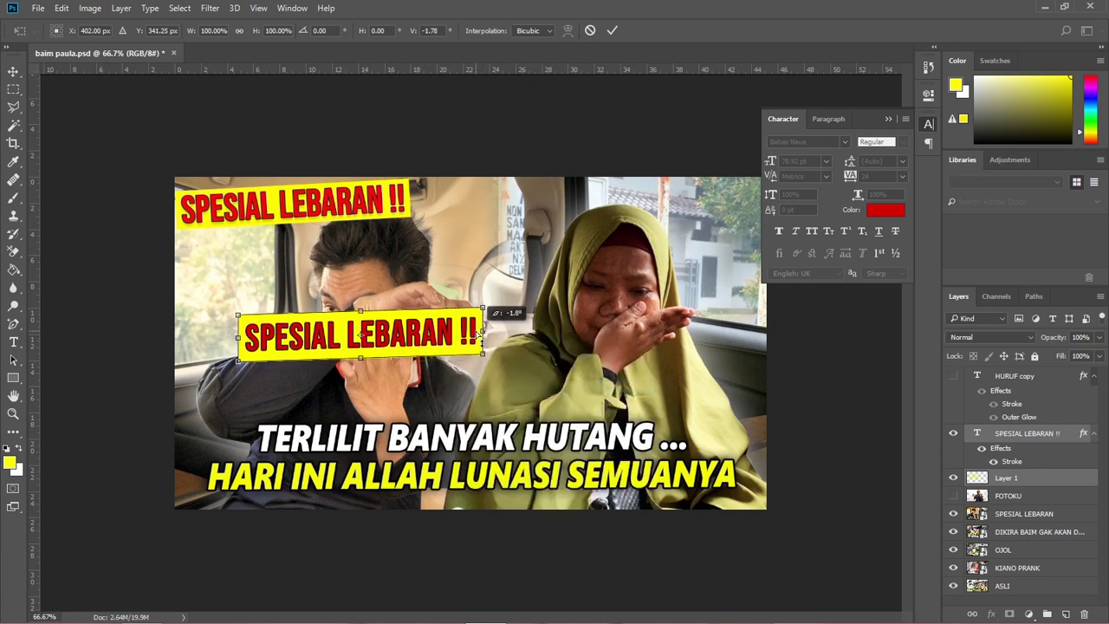
{"action": "right_click", "coordinate": [439, 332]}
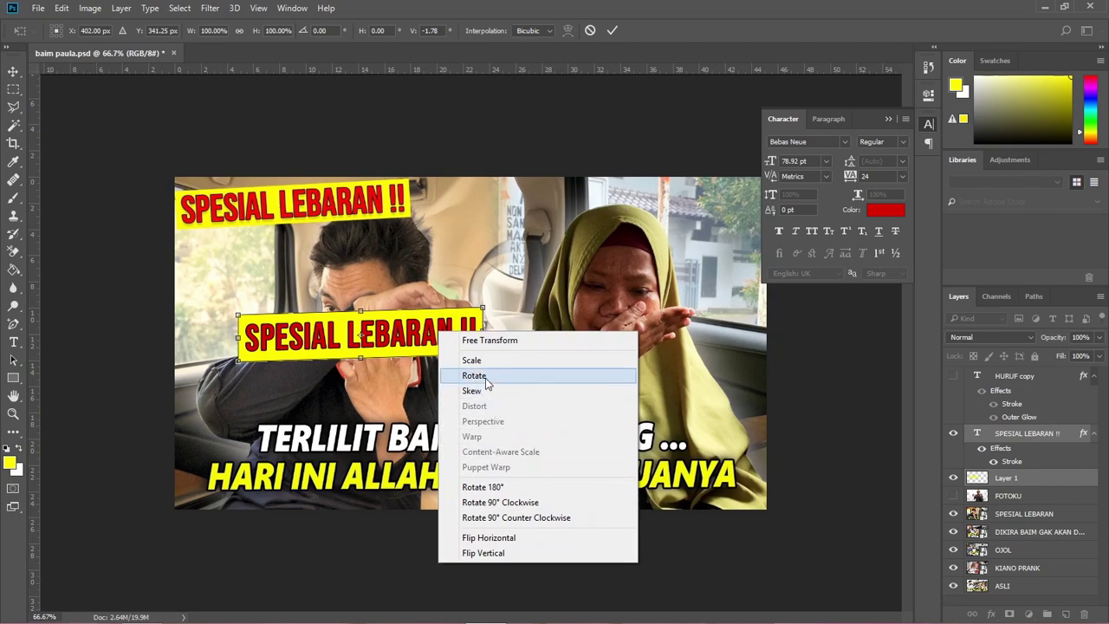
{"action": "left_click", "coordinate": [488, 377]}
{"action": "left_click_drag", "start_coordinate": [500, 294], "coordinate": [494, 296]}
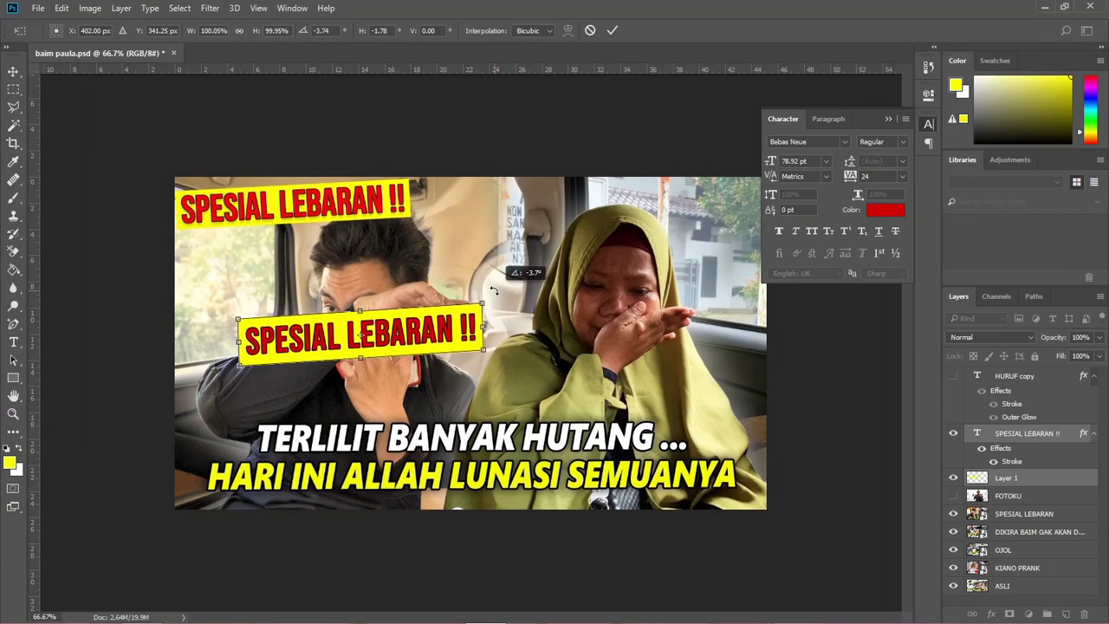
{"action": "left_click", "coordinate": [608, 31]}
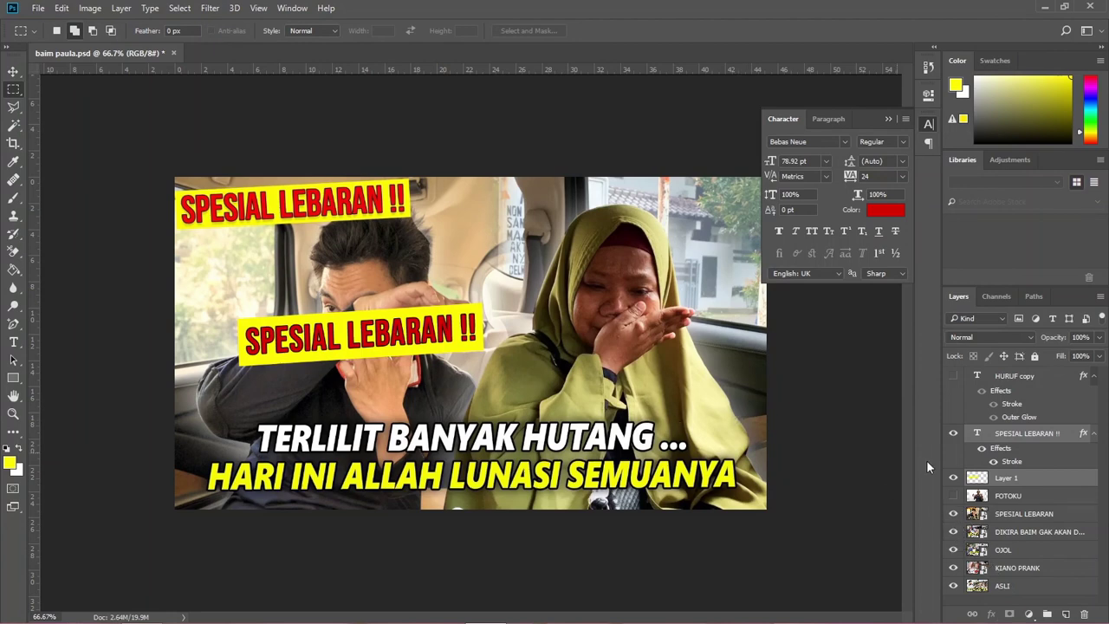
- Delete the duplicated label layers, show FOTOKU, and hide the SPESIAL LEBARAN, OJOL and KIANO PRANK thumbnails
{"action": "left_click_drag", "start_coordinate": [1029, 481], "coordinate": [1075, 613]}
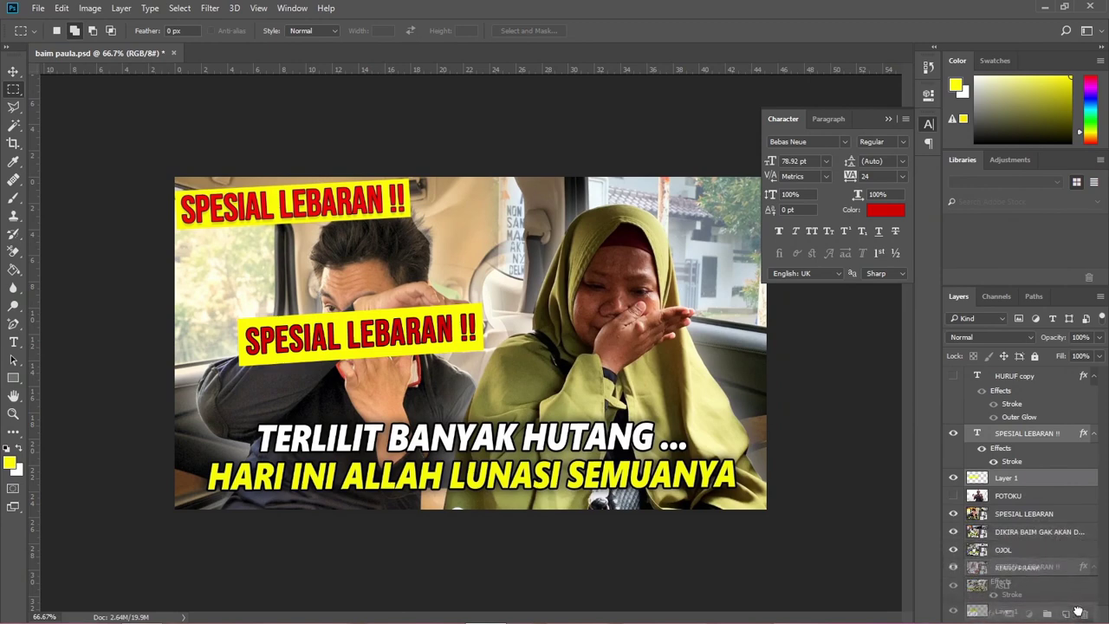
{"action": "left_click_drag", "start_coordinate": [1074, 613], "coordinate": [1084, 613]}
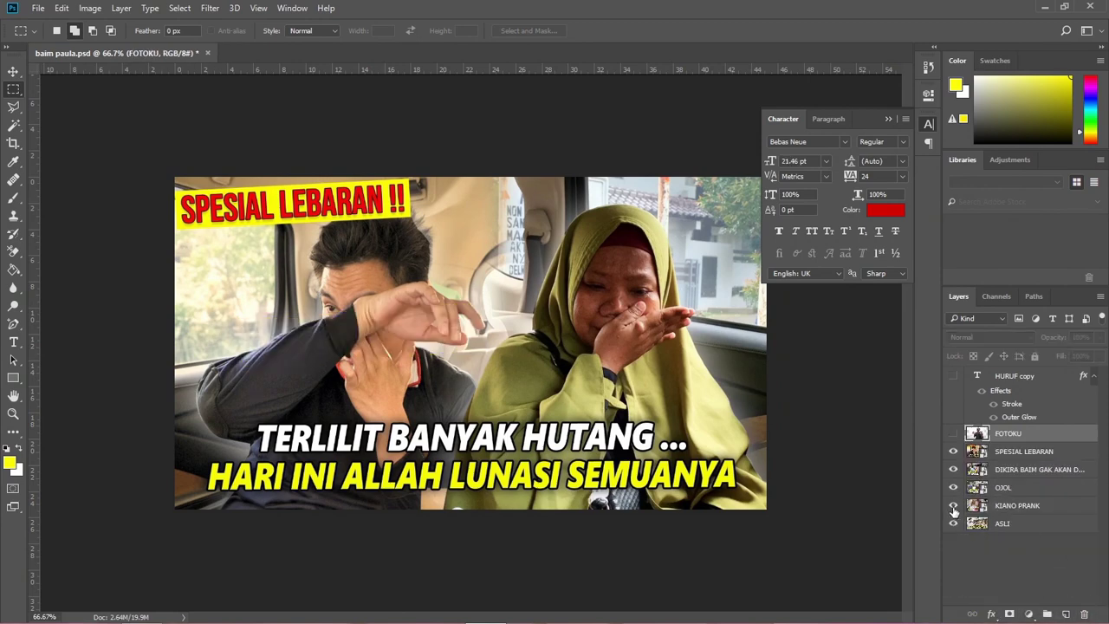
{"action": "left_click", "coordinate": [952, 434]}
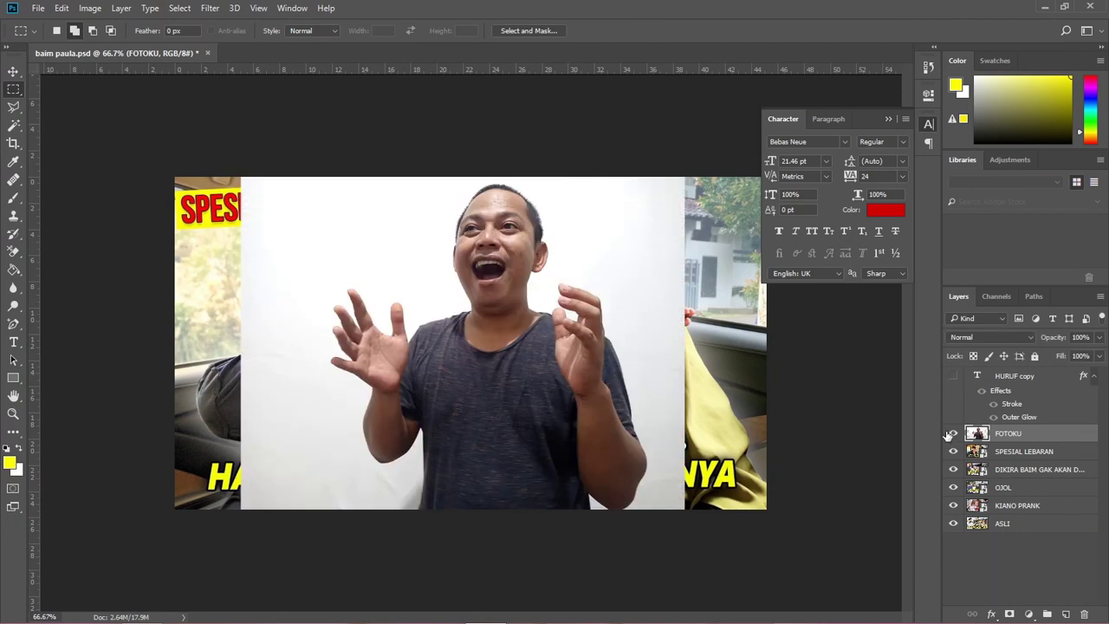
{"action": "left_click", "coordinate": [952, 451]}
{"action": "left_click", "coordinate": [952, 469]}
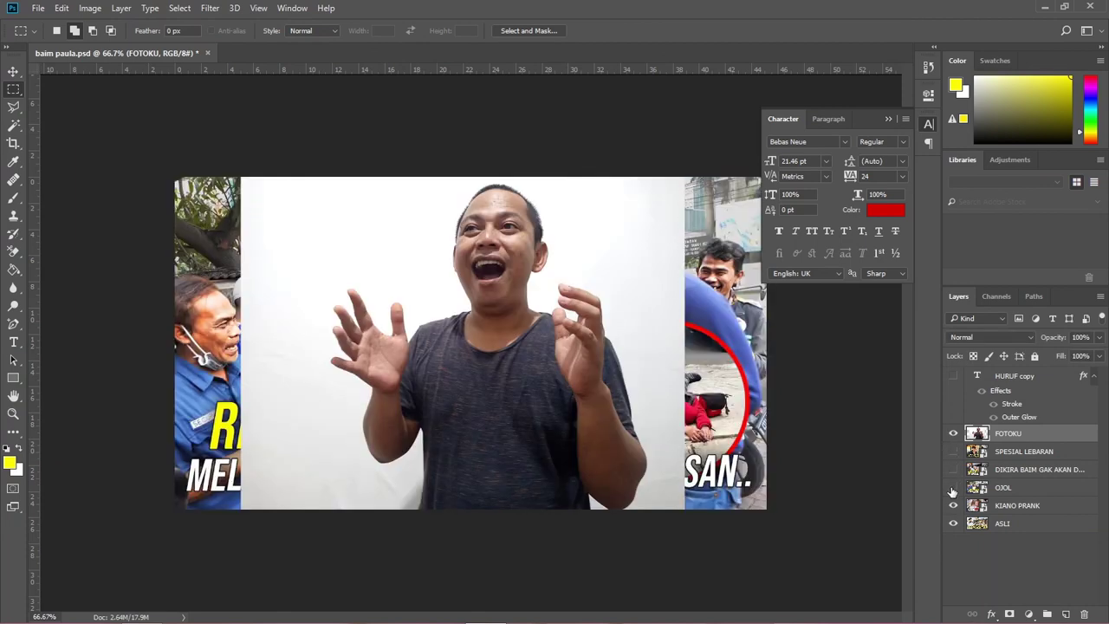
{"action": "left_click", "coordinate": [953, 487]}
{"action": "left_click", "coordinate": [953, 506]}
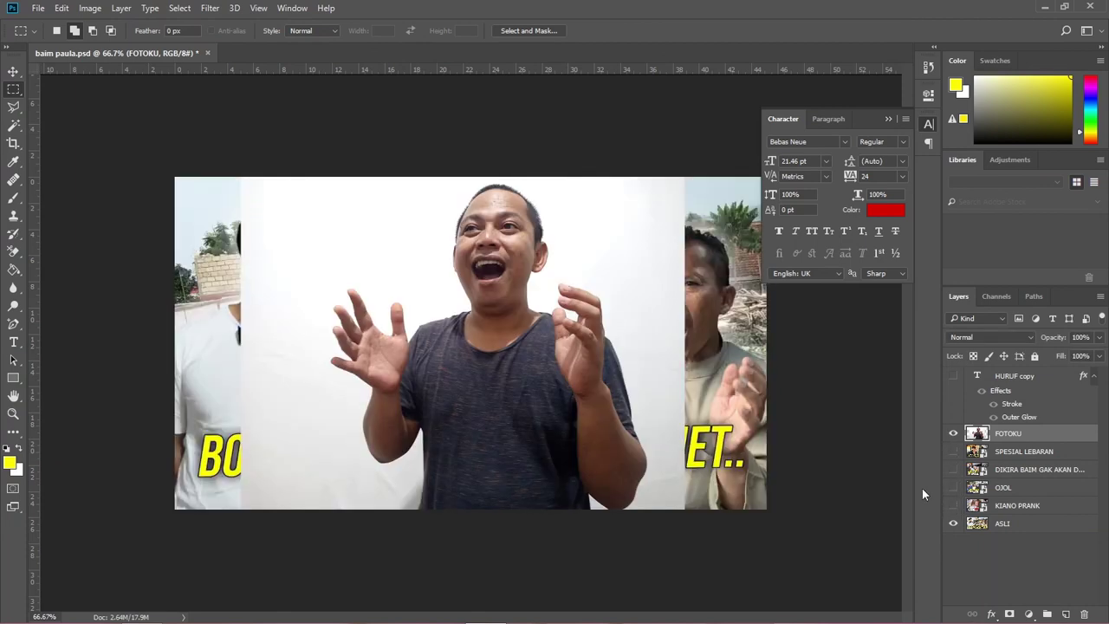
- Show the BONGKAR RUMAH PAK SLAMET.. title and move it lower on the photo
{"action": "left_click", "coordinate": [953, 375]}
{"action": "left_click", "coordinate": [952, 373]}
{"action": "left_click", "coordinate": [952, 373]}
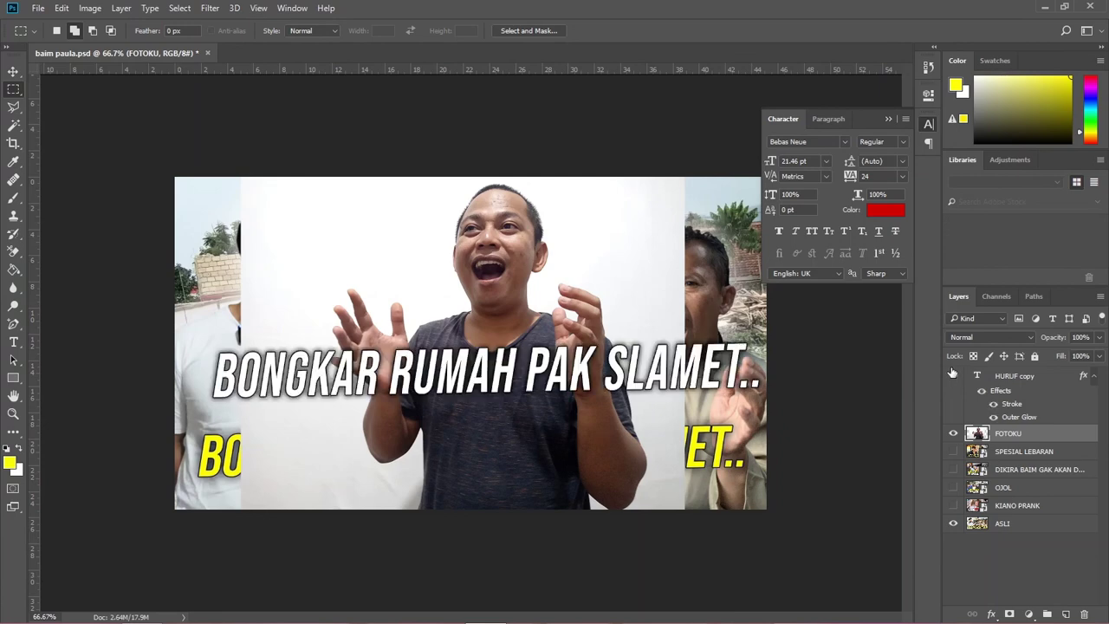
{"action": "left_click", "coordinate": [13, 71]}
{"action": "left_click_drag", "start_coordinate": [495, 377], "coordinate": [486, 460]}
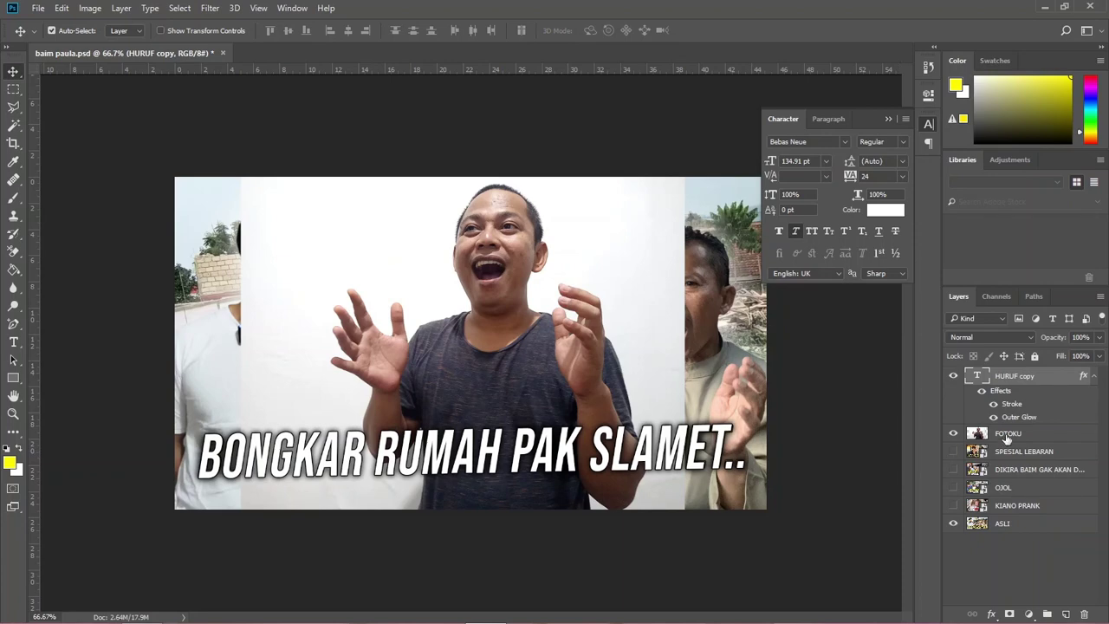
- Magic-wand select FOTOKU's white backdrop, delete it, and deselect
{"action": "left_click", "coordinate": [1006, 436]}
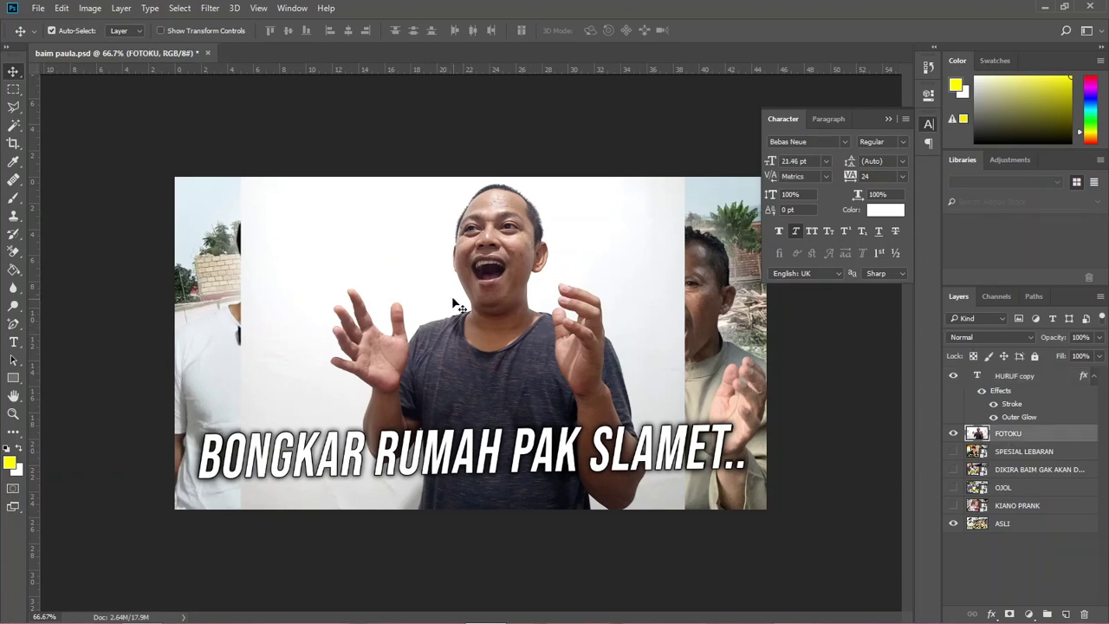
{"action": "left_click", "coordinate": [14, 161]}
{"action": "left_click", "coordinate": [13, 125]}
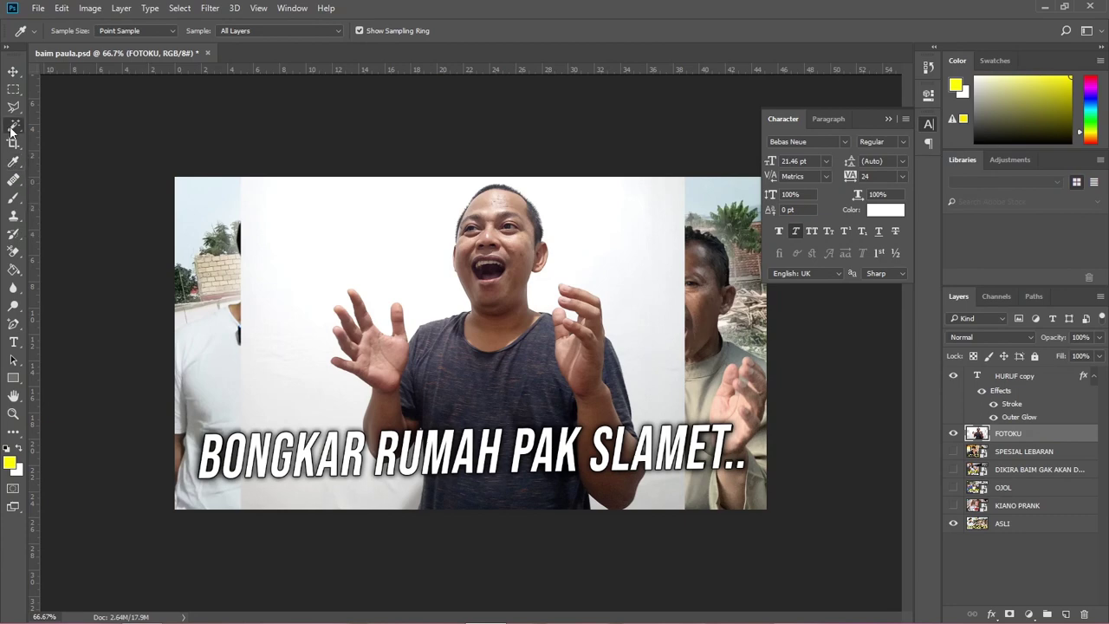
{"action": "left_click", "coordinate": [74, 143]}
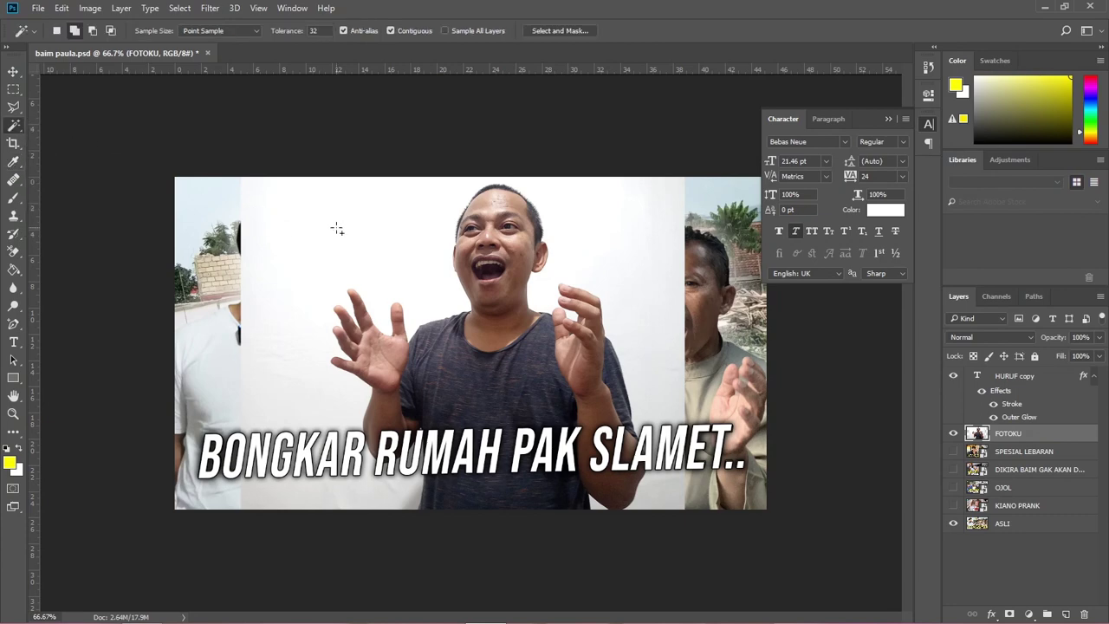
{"action": "left_click", "coordinate": [337, 229]}
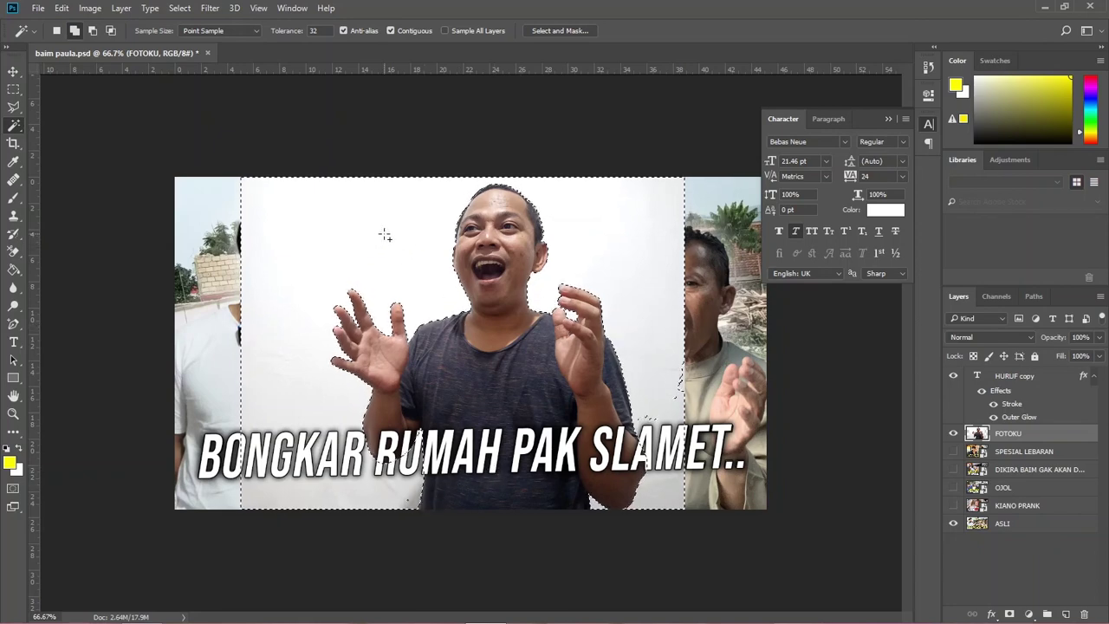
{"action": "key", "text": "Delete"}
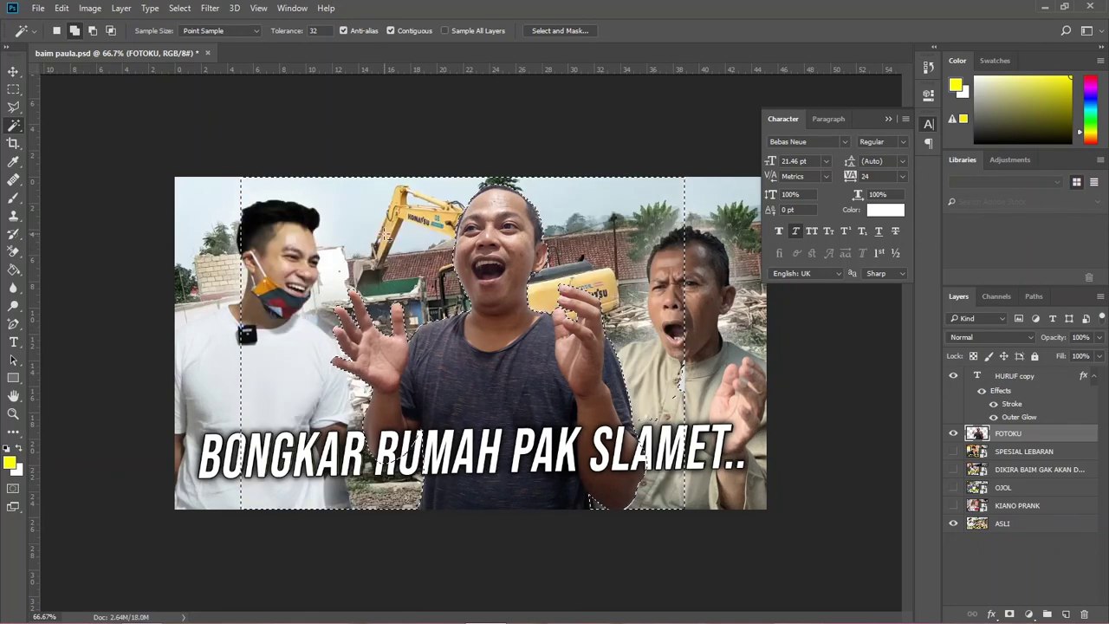
{"action": "left_click", "coordinate": [180, 8]}
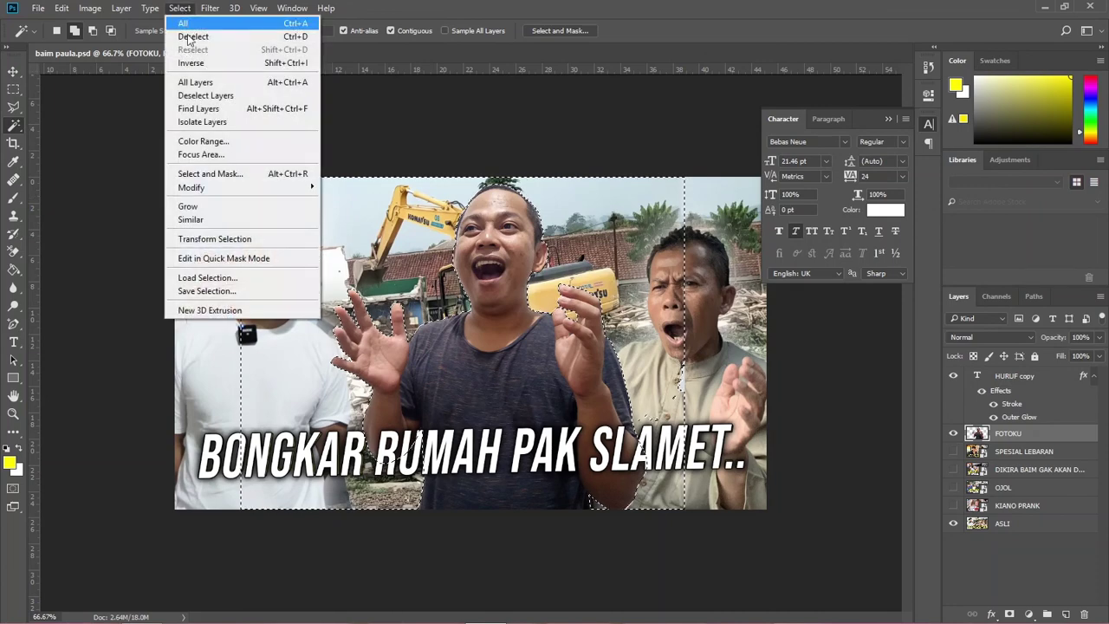
{"action": "left_click", "coordinate": [212, 38]}
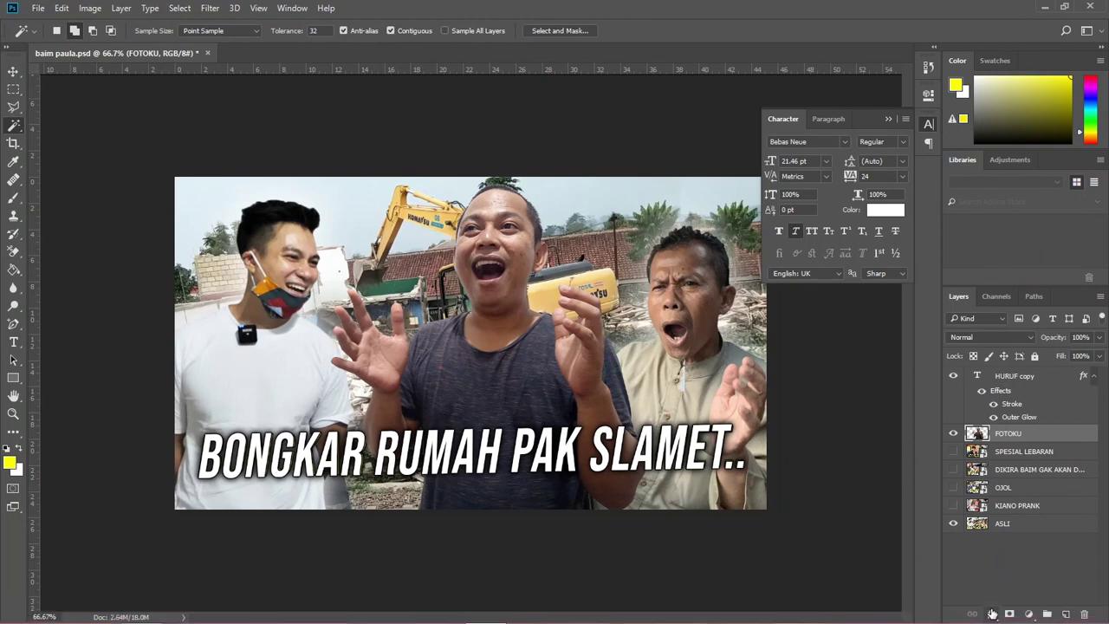
- Add a white Outer Glow to FOTOKU with 47% opacity, 16% spread and 40 px size
{"action": "left_click", "coordinate": [992, 613]}
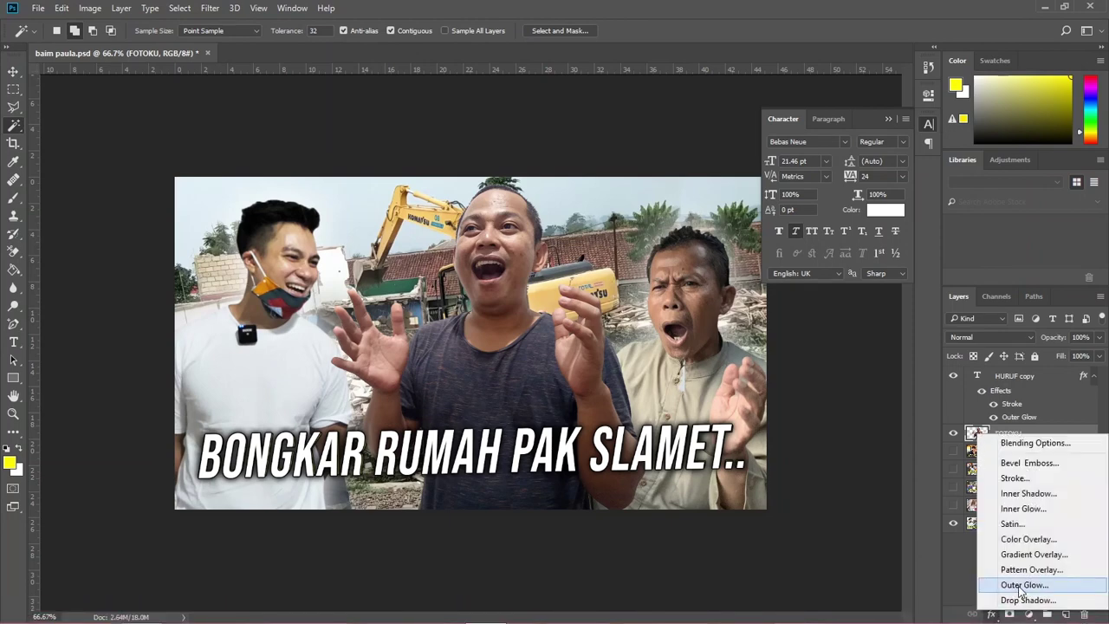
{"action": "left_click", "coordinate": [1020, 586]}
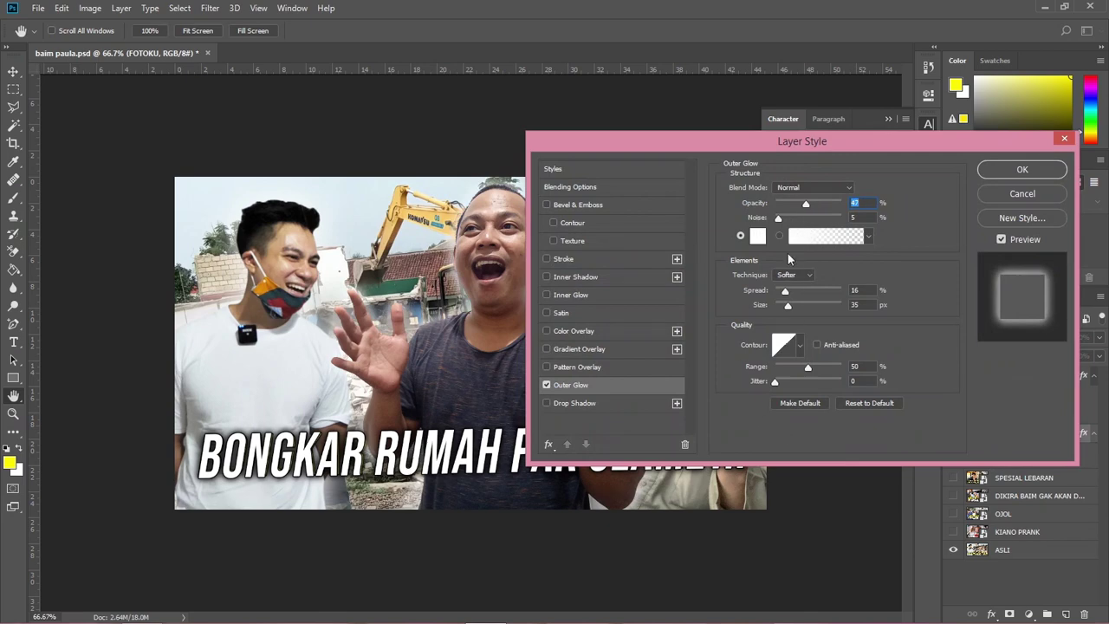
{"action": "left_click_drag", "start_coordinate": [737, 147], "coordinate": [891, 190]}
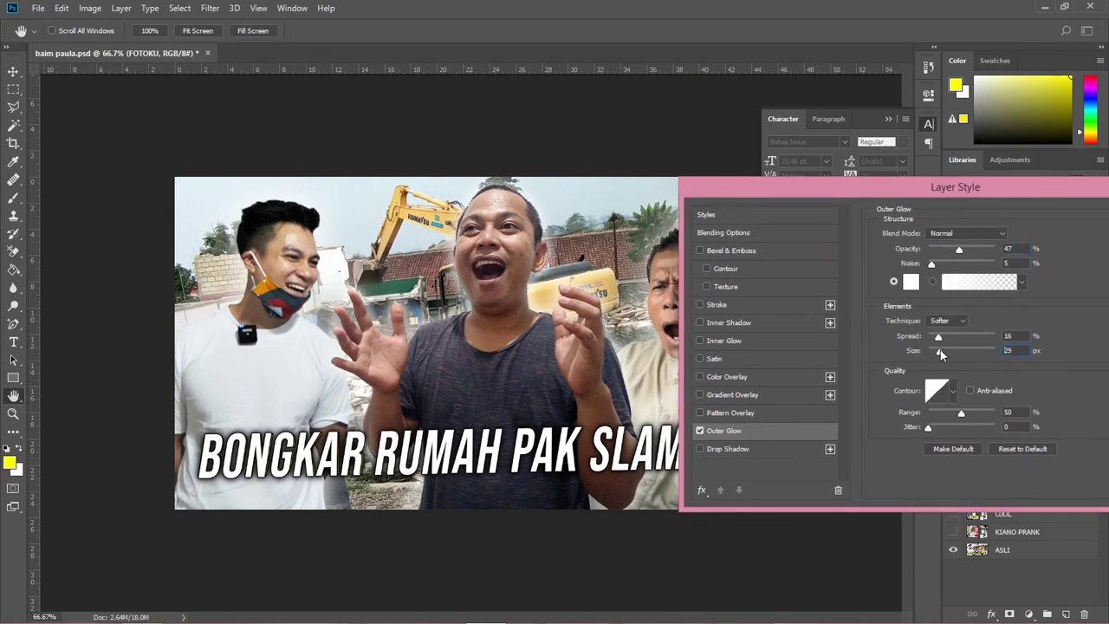
{"action": "left_click_drag", "start_coordinate": [940, 350], "coordinate": [950, 350]}
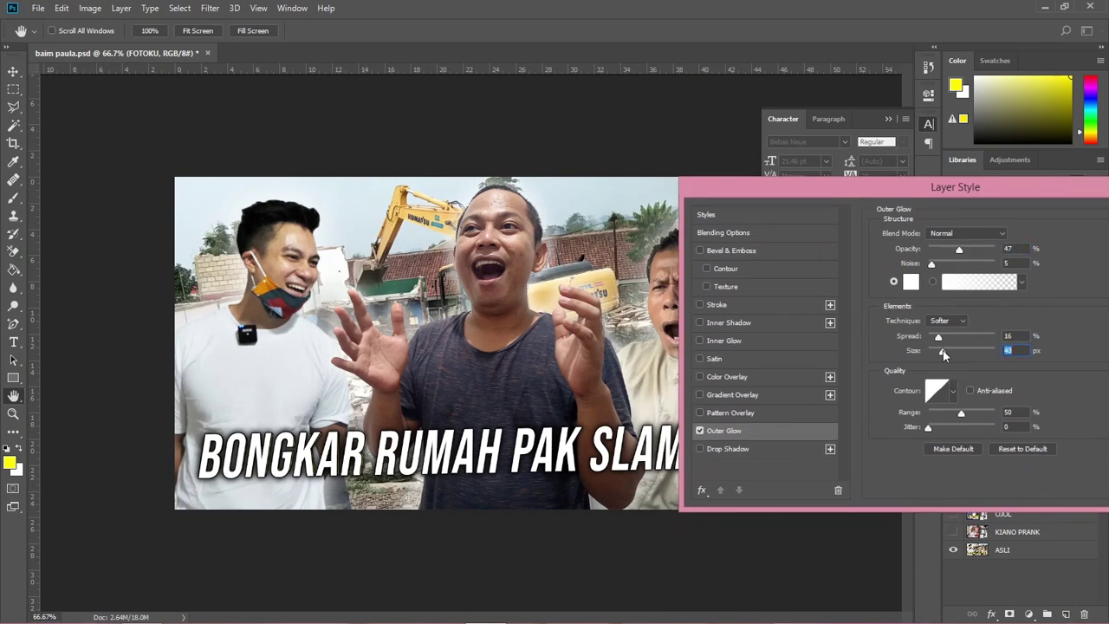
{"action": "mouse_move", "coordinate": [951, 190]}
{"action": "left_mouse_down"}
{"action": "mouse_move", "coordinate": [576, 314]}
{"action": "mouse_move", "coordinate": [560, 264]}
{"action": "left_mouse_up"}
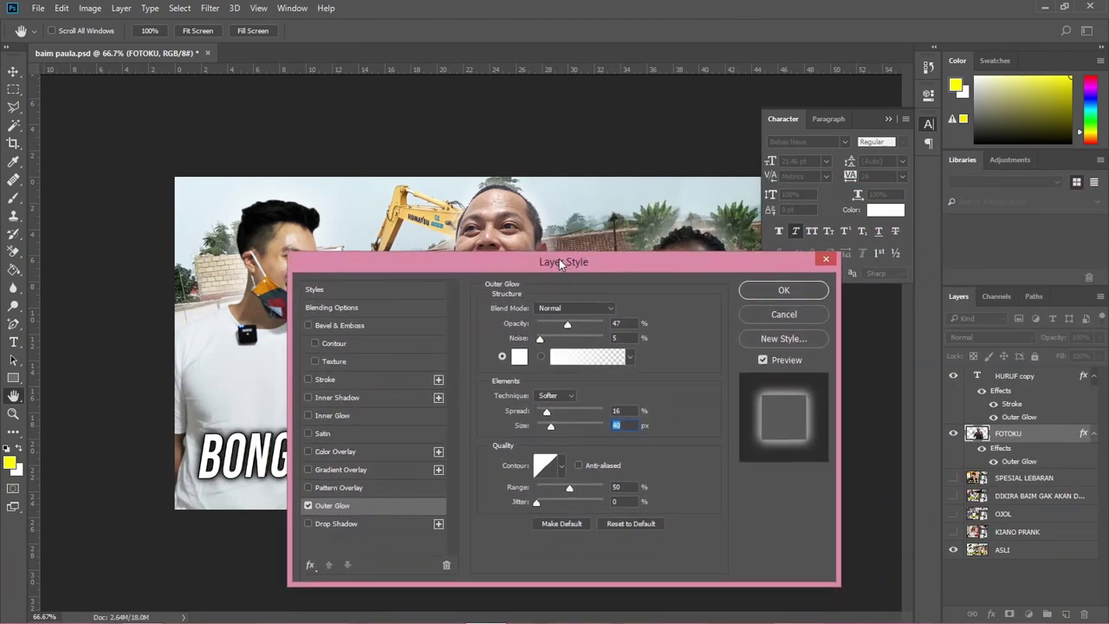
{"action": "left_click", "coordinate": [776, 288]}
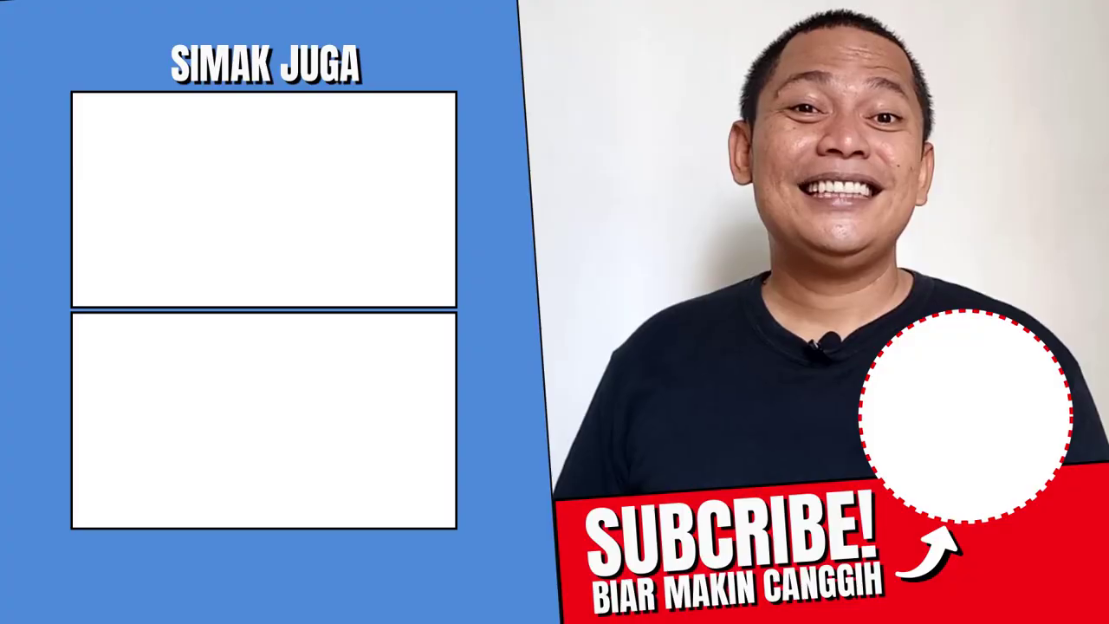